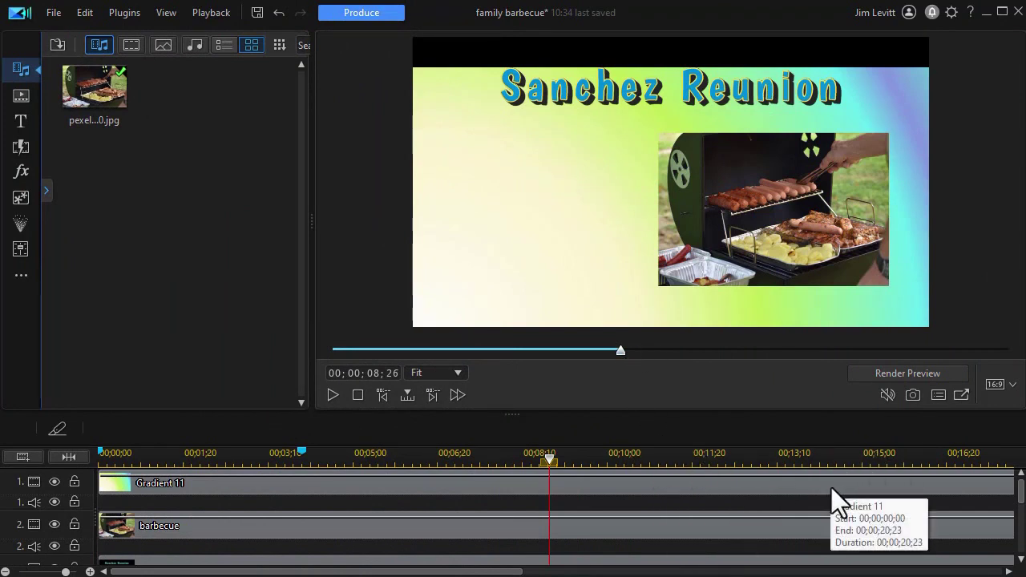
Step: Change the Editing preference for default title duration from 10 to 30 seconds
{"action": "scroll", "coordinate": [1009, 498], "scroll_direction": "down", "scroll_amount": 2}
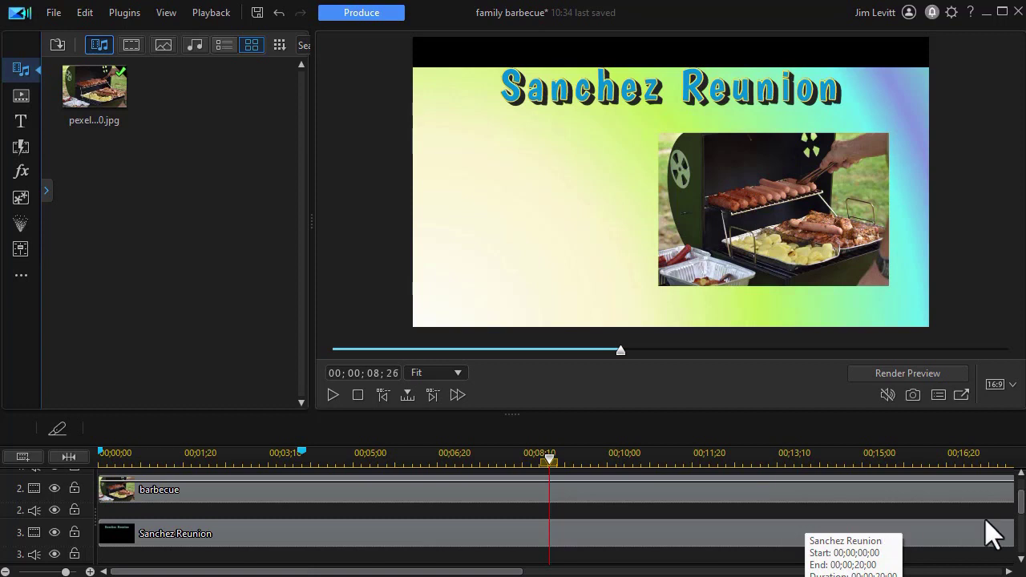
{"action": "scroll", "coordinate": [1009, 507], "scroll_direction": "down", "scroll_amount": 1}
{"action": "scroll", "coordinate": [1009, 508], "scroll_direction": "down", "scroll_amount": 2}
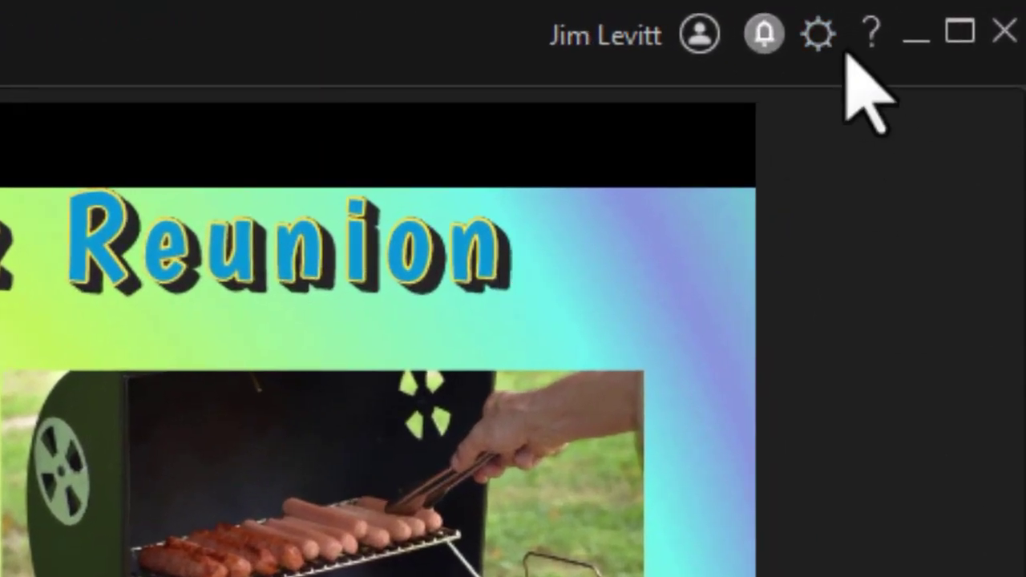
{"action": "left_click", "coordinate": [820, 37]}
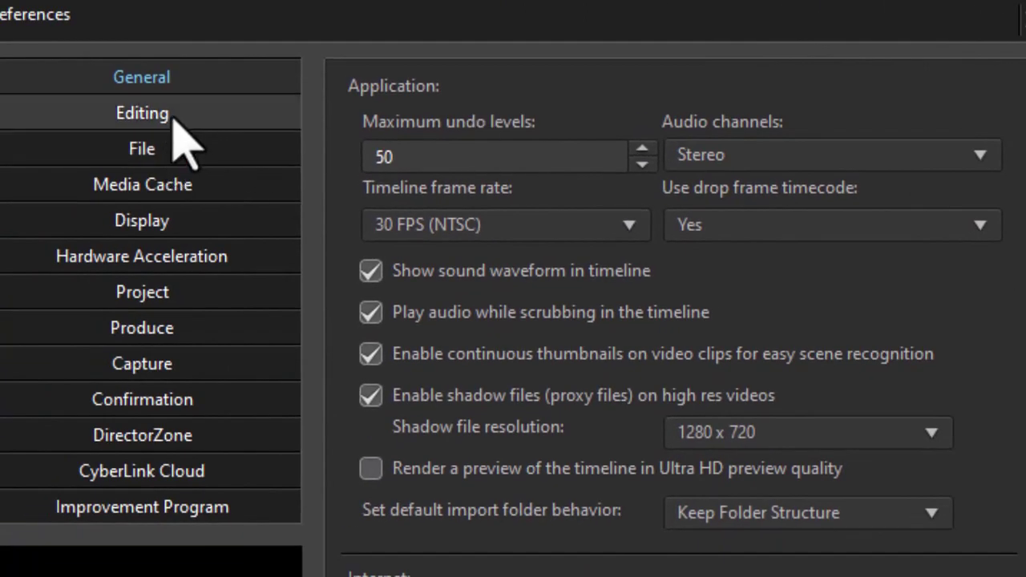
{"action": "left_click", "coordinate": [172, 120]}
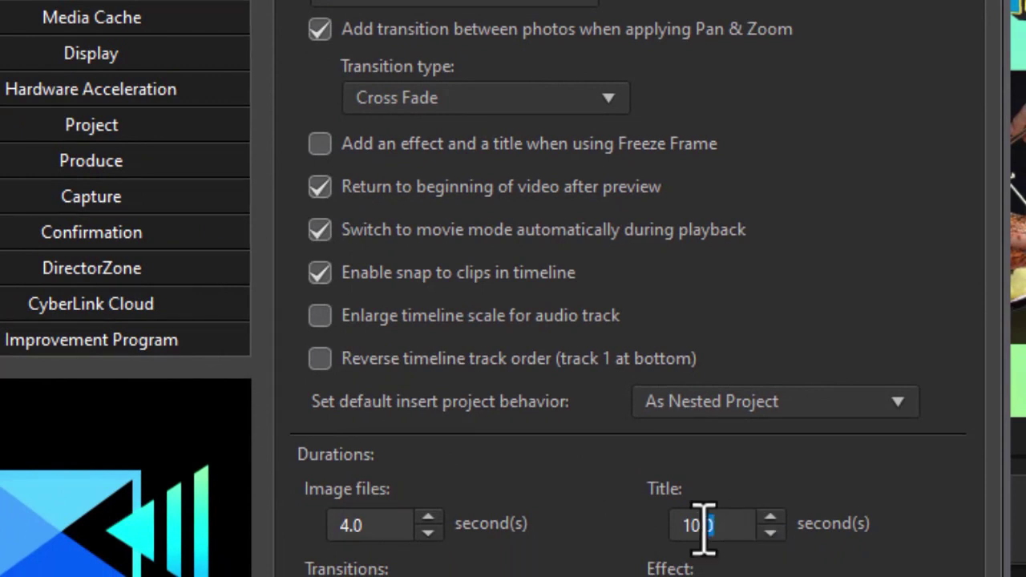
{"action": "left_click_drag", "start_coordinate": [707, 526], "coordinate": [617, 525]}
{"action": "type", "text": "30"}
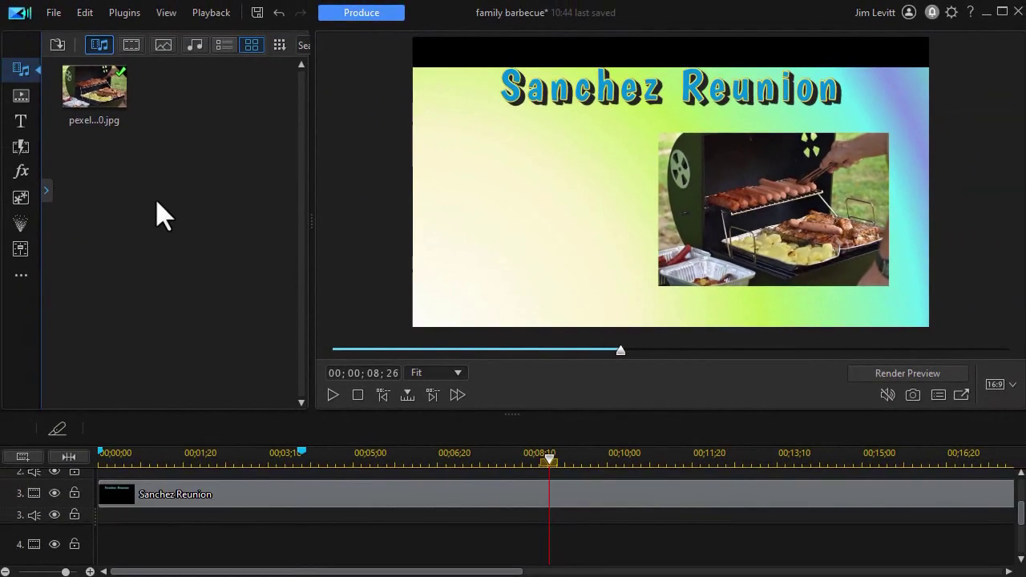
Step: Drop the Default 'My Title' template onto track 4 over the barbecue scene
{"action": "left_click", "coordinate": [19, 122]}
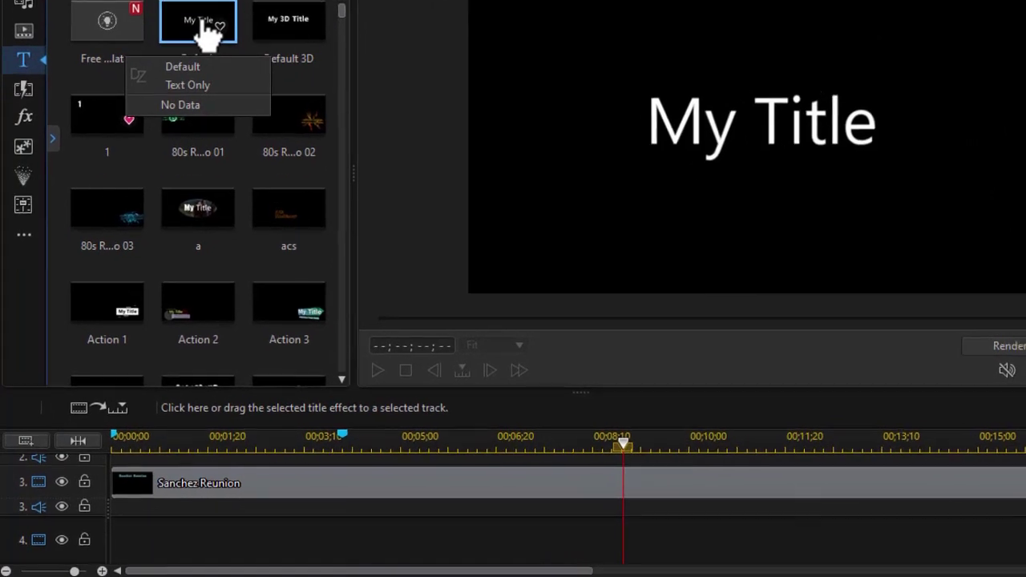
{"action": "left_click_drag", "start_coordinate": [196, 98], "coordinate": [177, 235]}
{"action": "left_click_drag", "start_coordinate": [206, 182], "coordinate": [78, 527]}
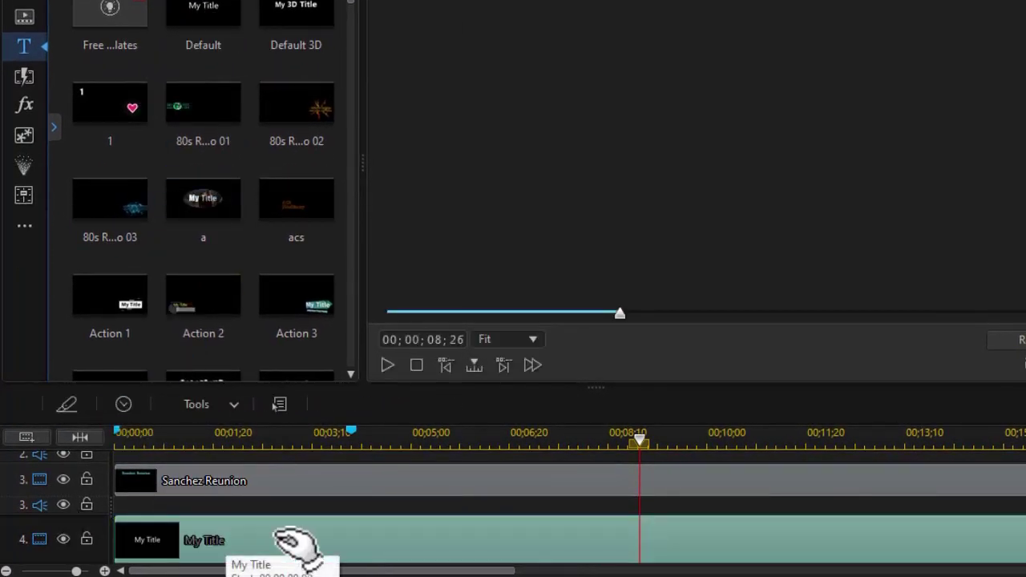
Step: Open the My Title clip in Title Designer and replace its text with 'Barbecue'
{"action": "double_click", "coordinate": [377, 553]}
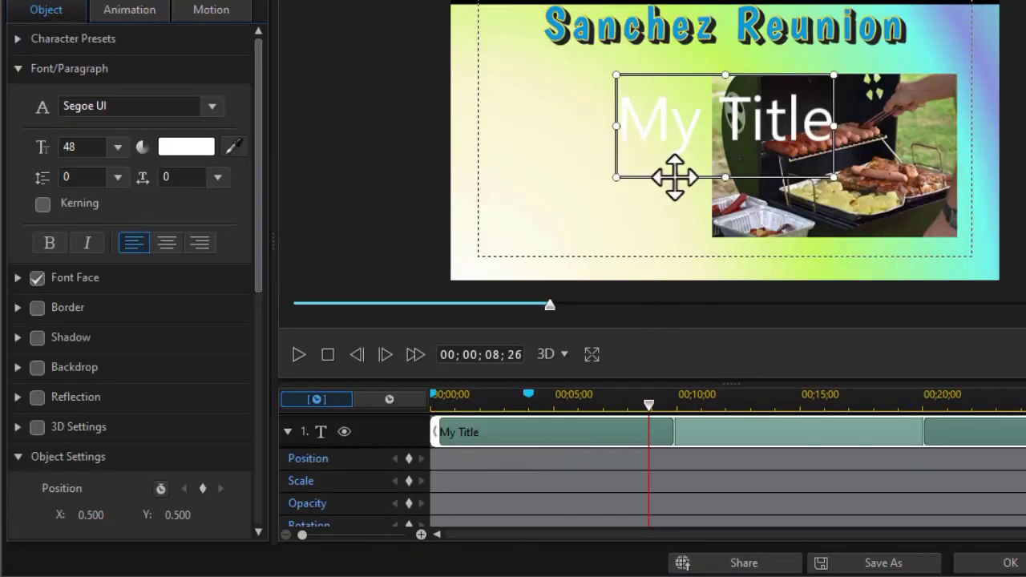
{"action": "left_click", "coordinate": [679, 138]}
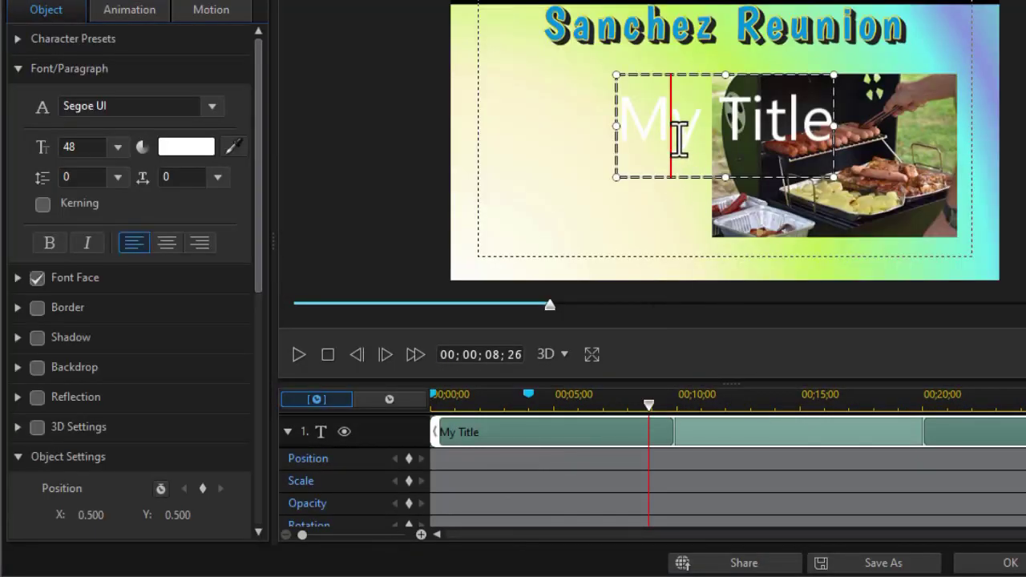
{"action": "key", "text": "ctrl+a"}
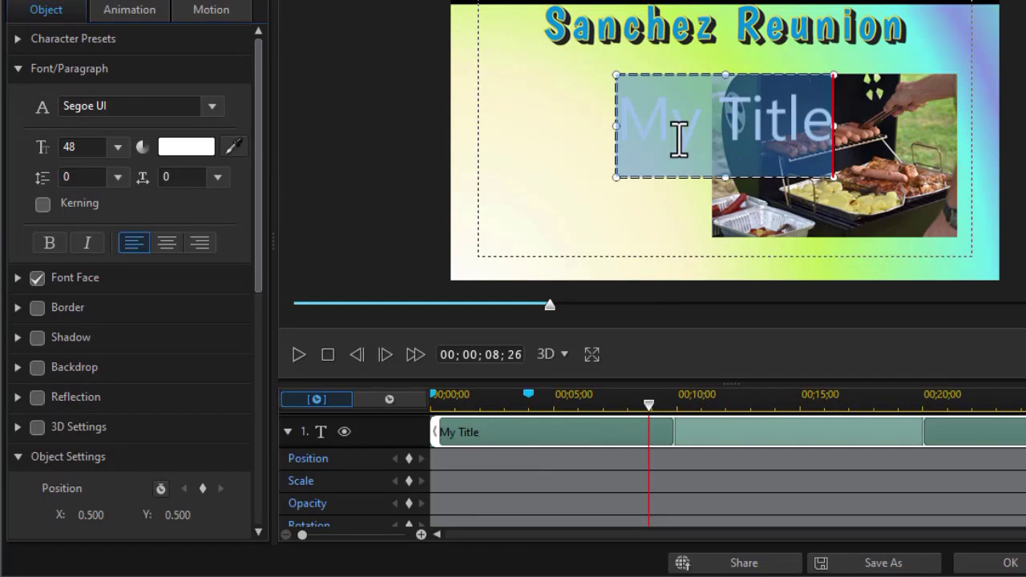
{"action": "type", "text": "Barbecue"}
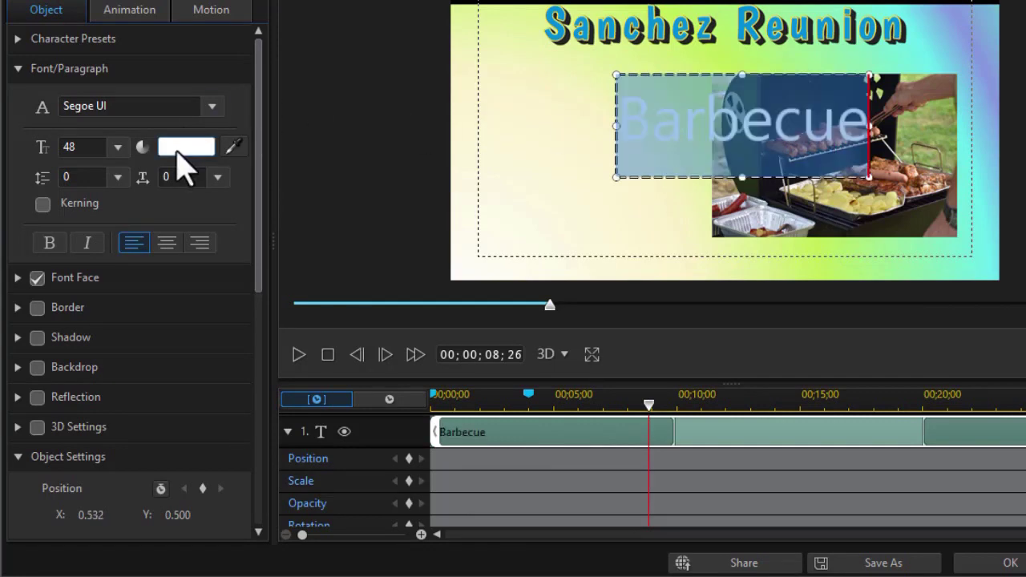
Step: Make the Barbecue text blue, bold and size 20, and shift it left in the frame
{"action": "left_click", "coordinate": [181, 149]}
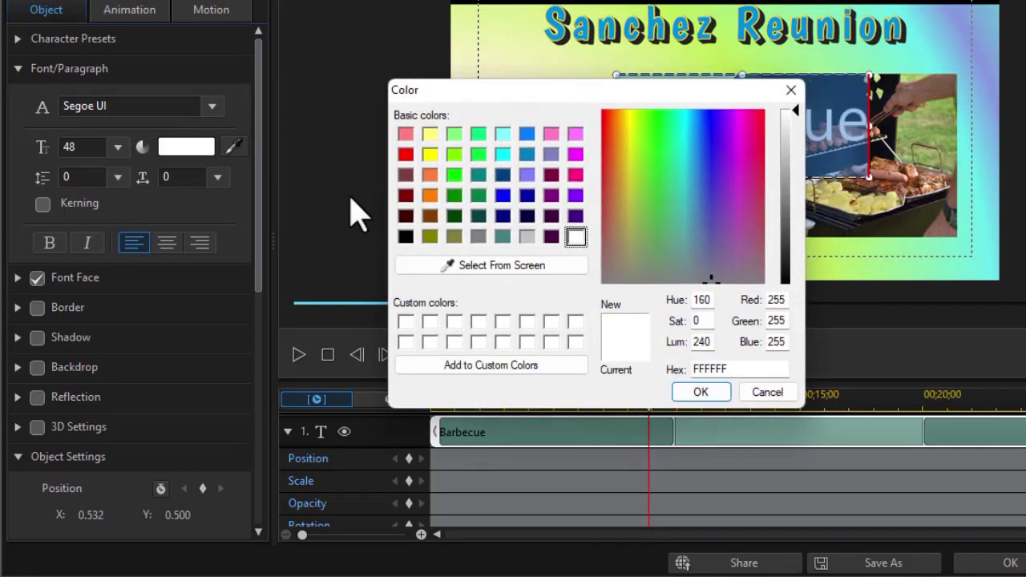
{"action": "left_click", "coordinate": [503, 196]}
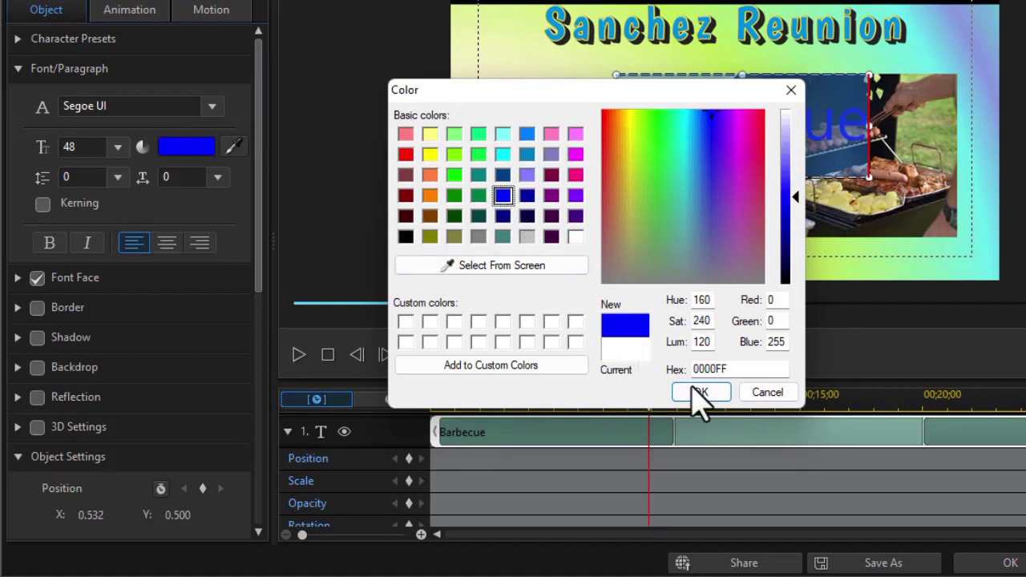
{"action": "left_click", "coordinate": [716, 397]}
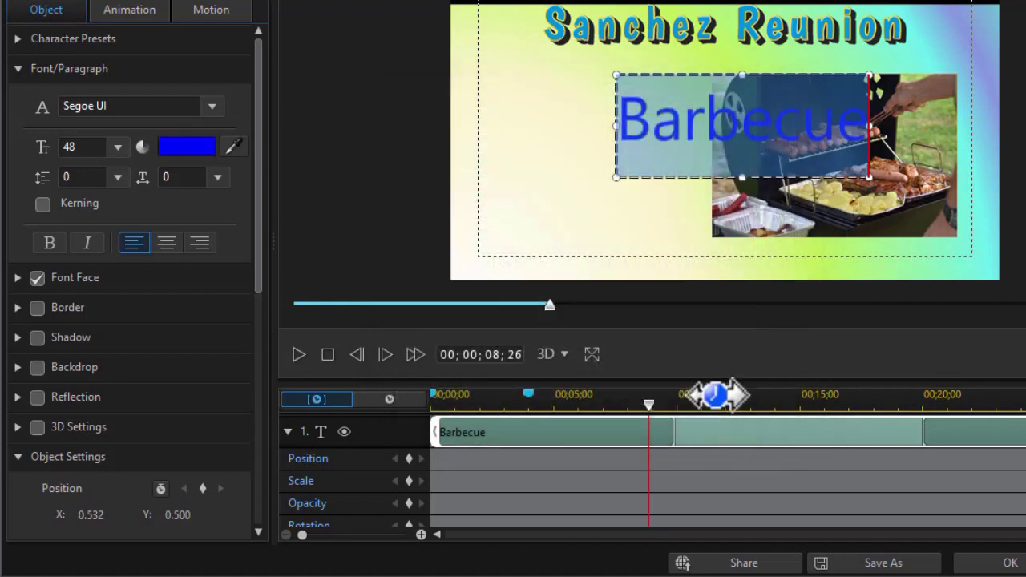
{"action": "left_click", "coordinate": [50, 244]}
{"action": "left_click", "coordinate": [118, 147]}
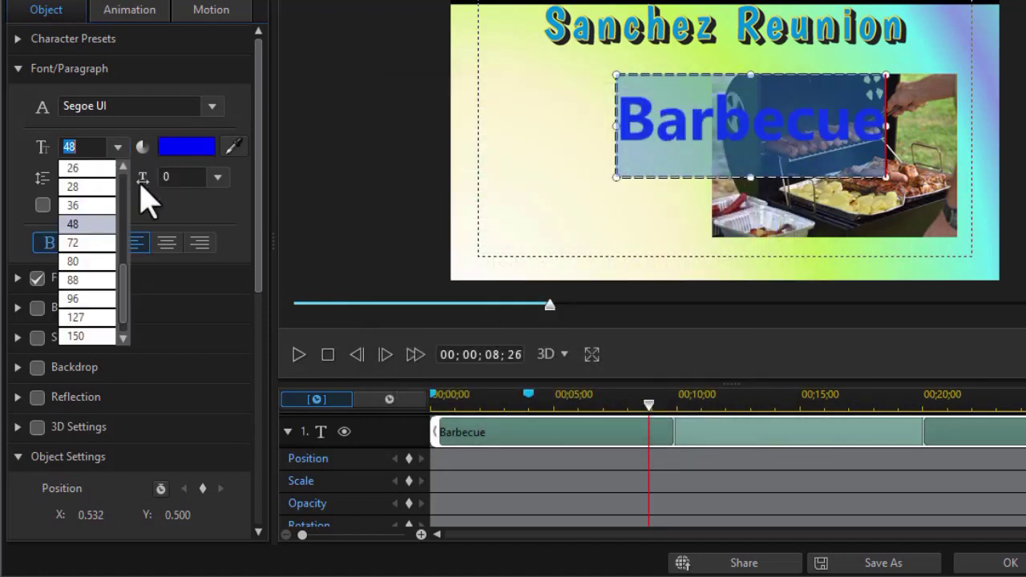
{"action": "left_click_drag", "start_coordinate": [132, 297], "coordinate": [126, 270]}
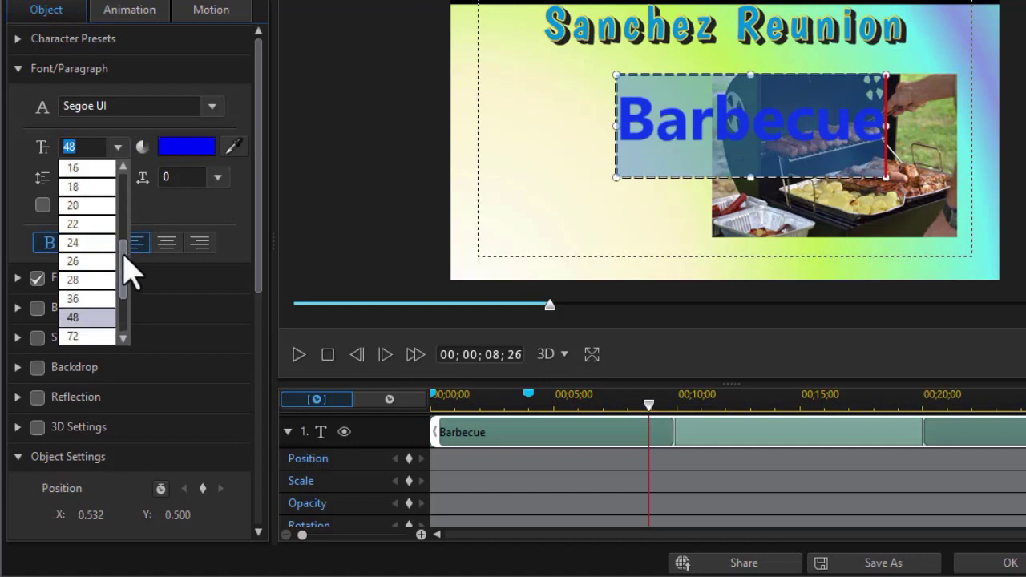
{"action": "left_click", "coordinate": [94, 207]}
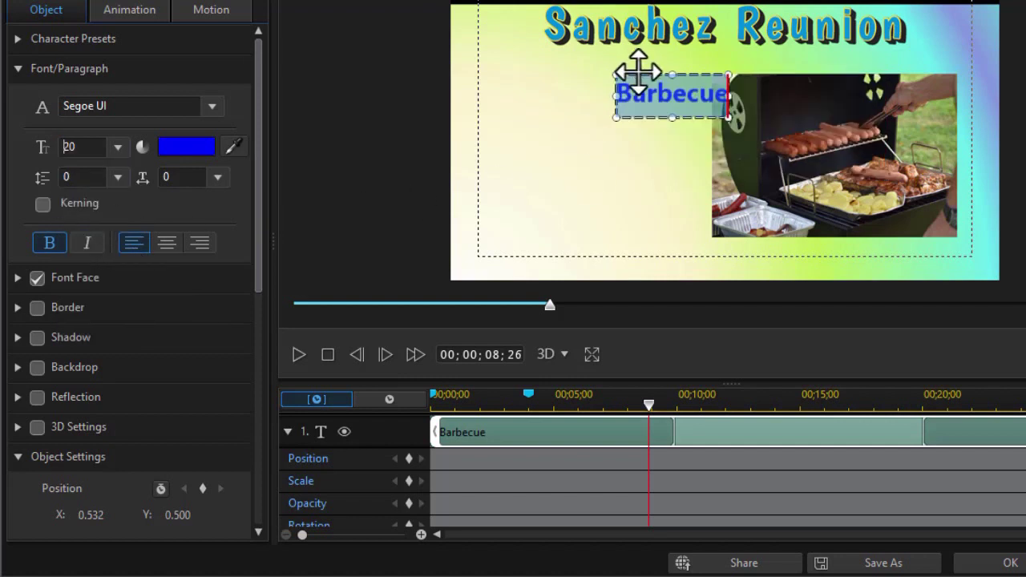
{"action": "left_click_drag", "start_coordinate": [643, 76], "coordinate": [596, 78]}
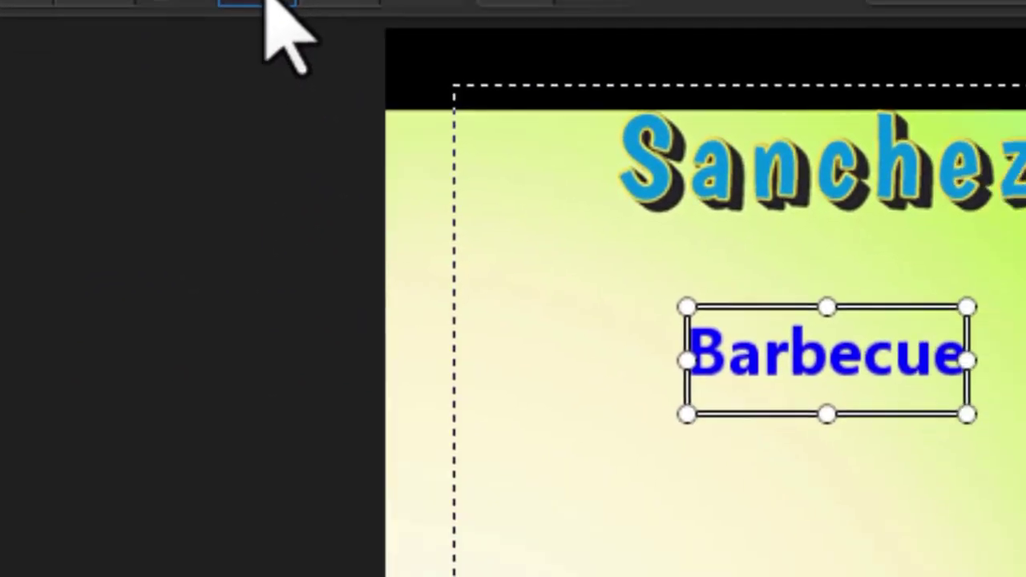
Step: Insert the purple arrow.png image just left of the Barbecue text
{"action": "left_click", "coordinate": [405, 172]}
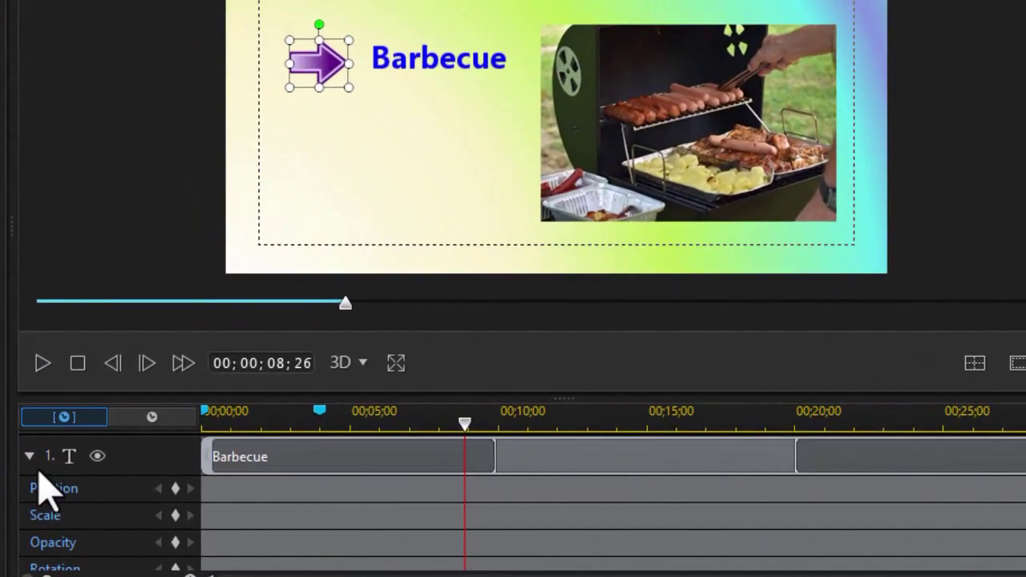
Step: Disable fade-out on the arrow.png clip and shorten its fade-in
{"action": "left_click", "coordinate": [28, 457]}
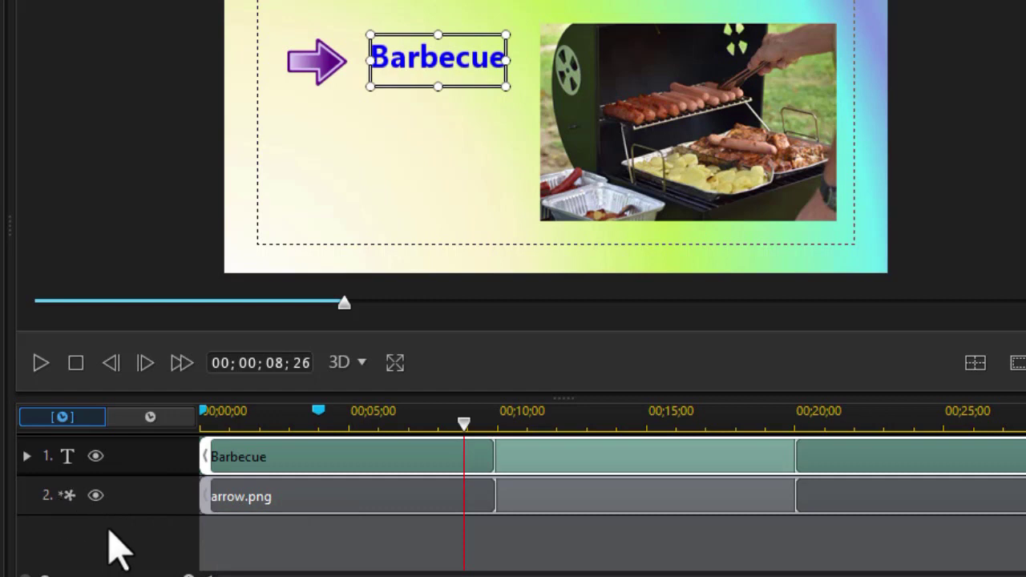
{"action": "left_click", "coordinate": [270, 497]}
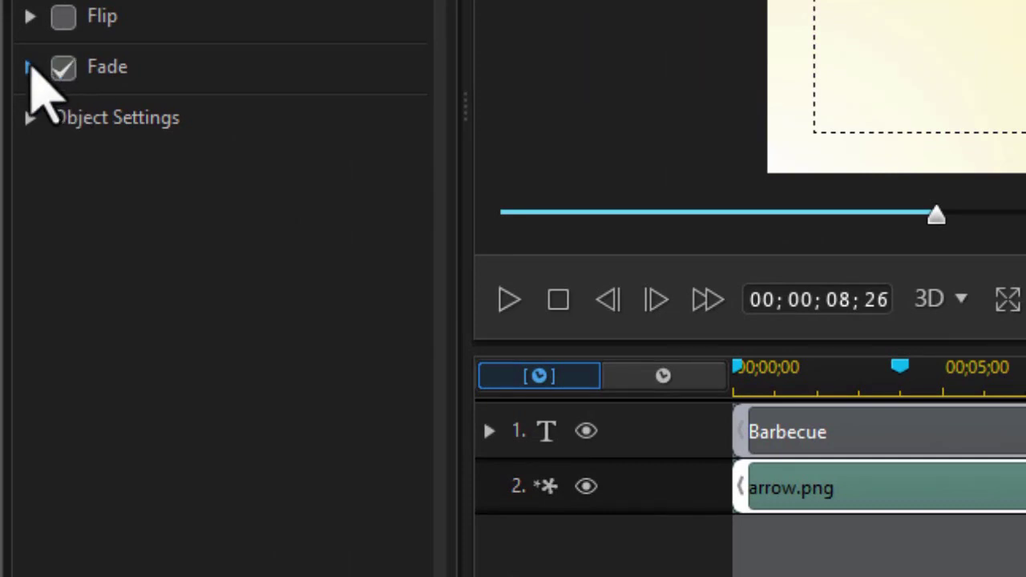
{"action": "left_click", "coordinate": [30, 69]}
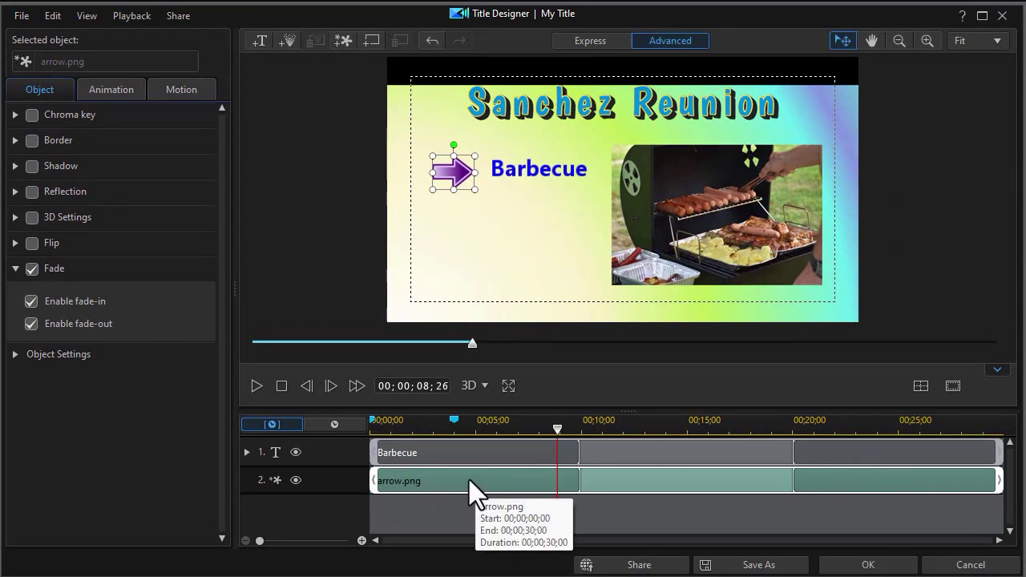
{"action": "left_click", "coordinate": [30, 324]}
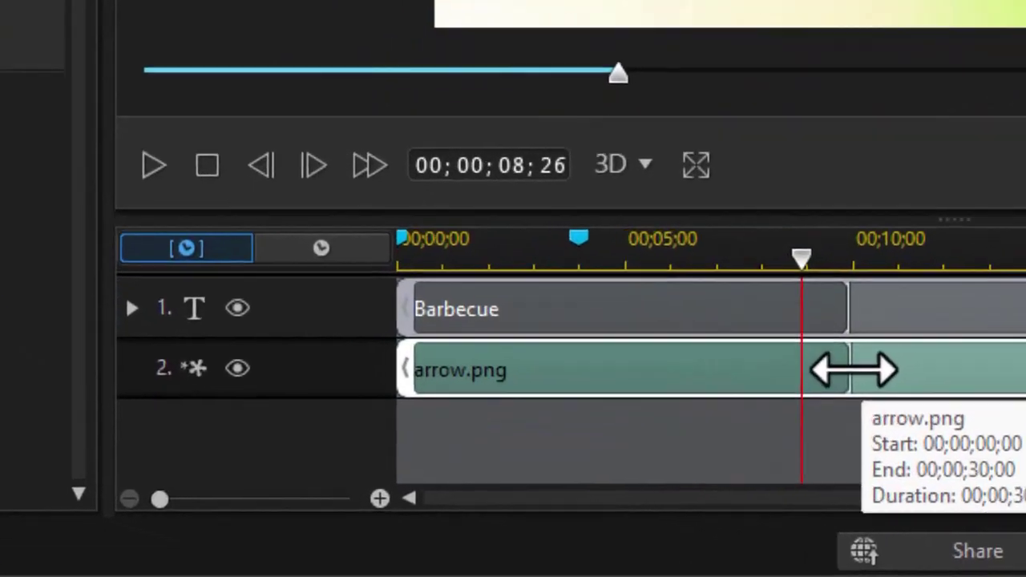
{"action": "left_click_drag", "start_coordinate": [579, 481], "coordinate": [475, 478]}
{"action": "left_click_drag", "start_coordinate": [656, 337], "coordinate": [477, 312]}
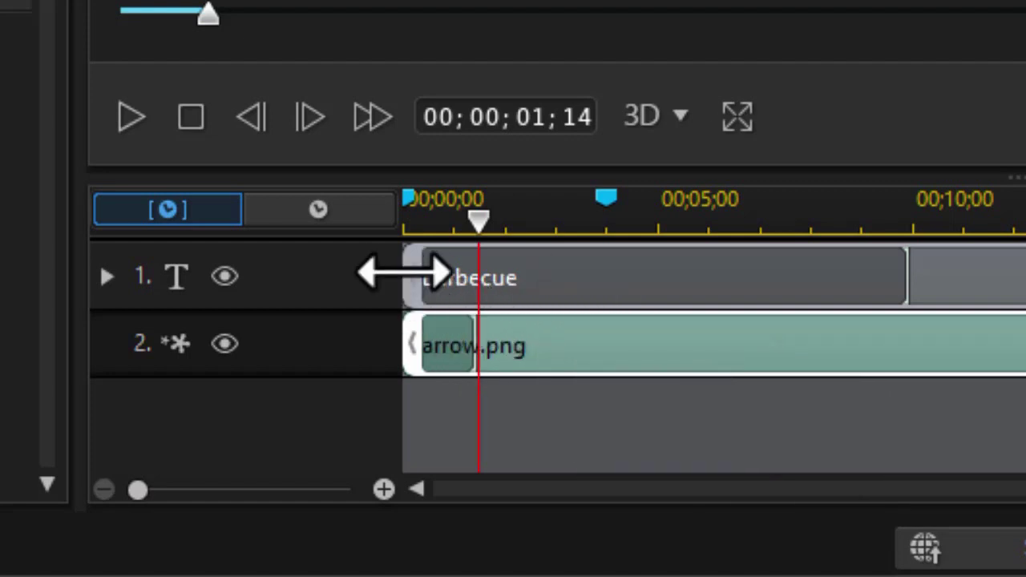
Step: Delay the Barbecue text to start at 00;00;02;00 and select its clip
{"action": "left_click_drag", "start_coordinate": [406, 273], "coordinate": [505, 279]}
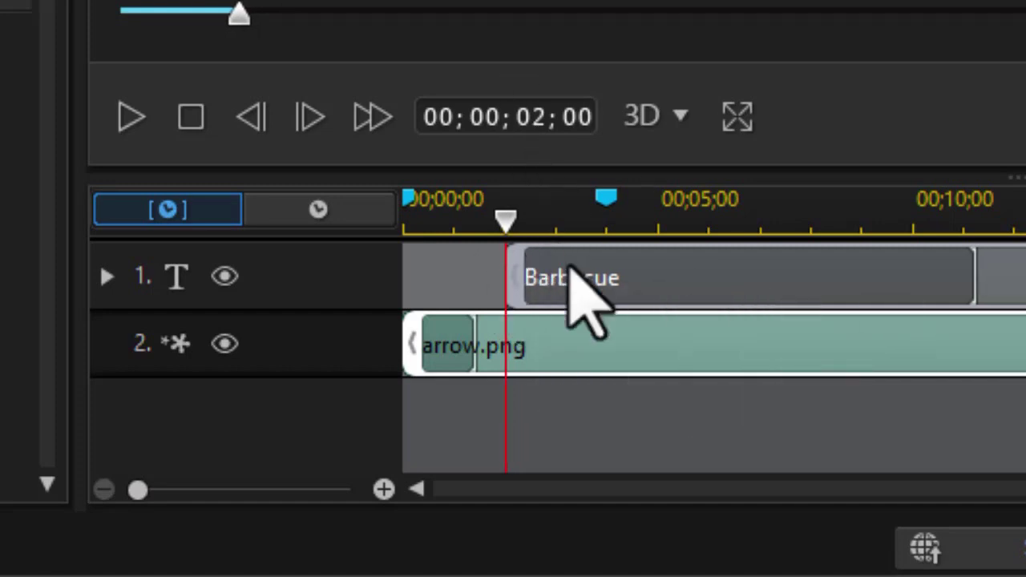
{"action": "mouse_move", "coordinate": [618, 277]}
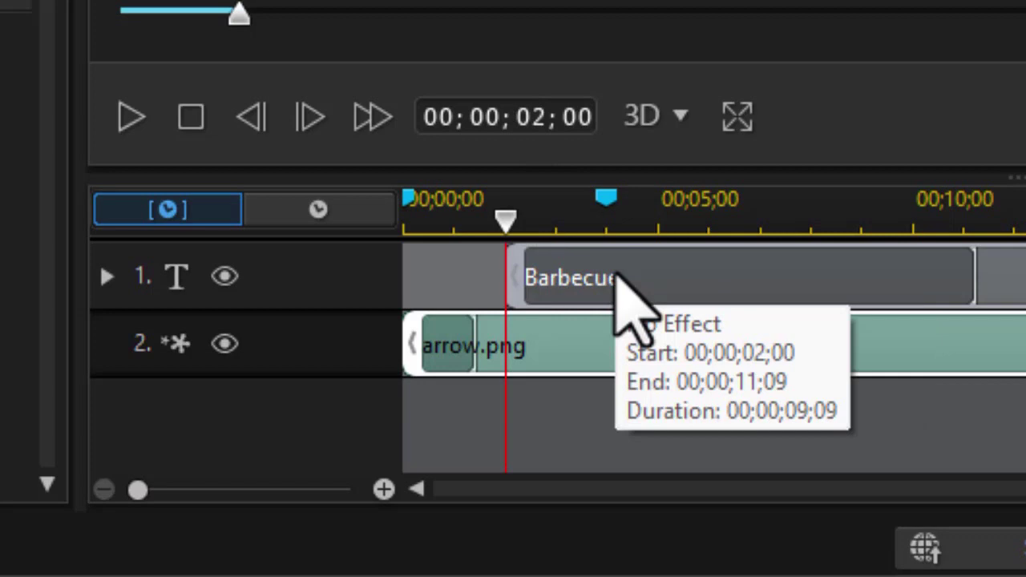
{"action": "left_click", "coordinate": [618, 281]}
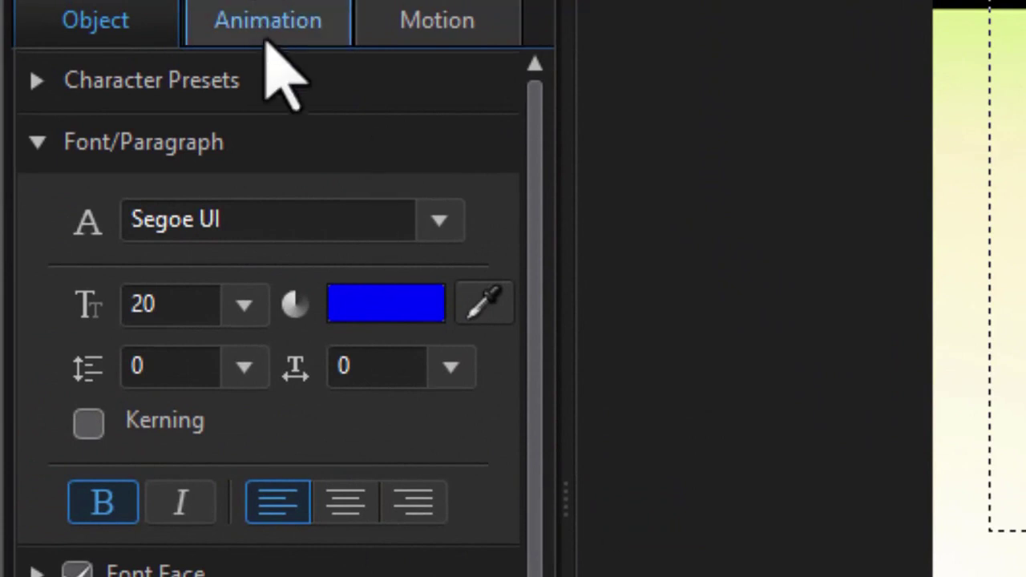
Step: Give the Barbecue text a Fade in-animation and shorten the fade-in to one second
{"action": "left_click", "coordinate": [266, 19]}
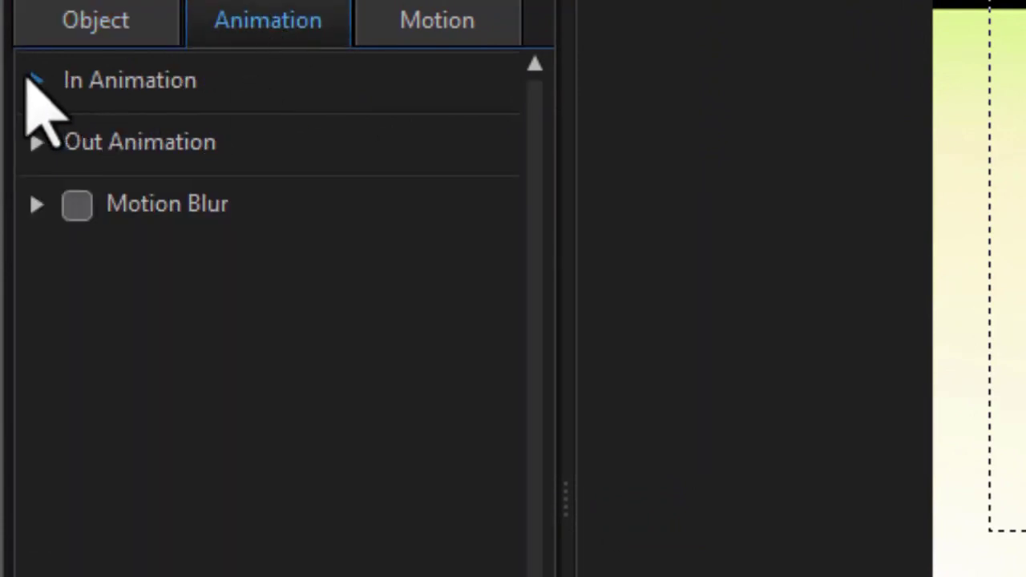
{"action": "left_click", "coordinate": [36, 83]}
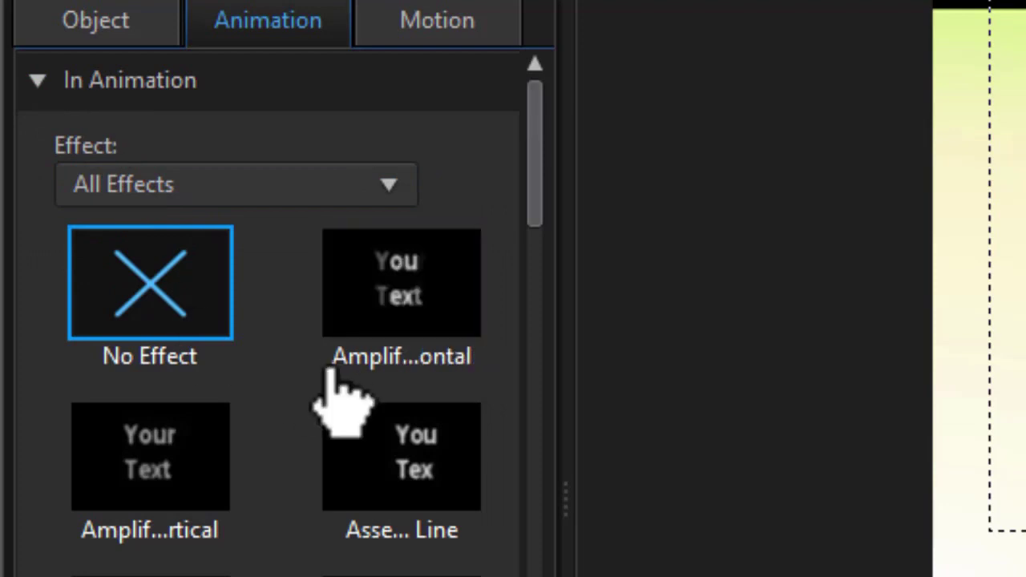
{"action": "left_click_drag", "start_coordinate": [532, 183], "coordinate": [516, 348]}
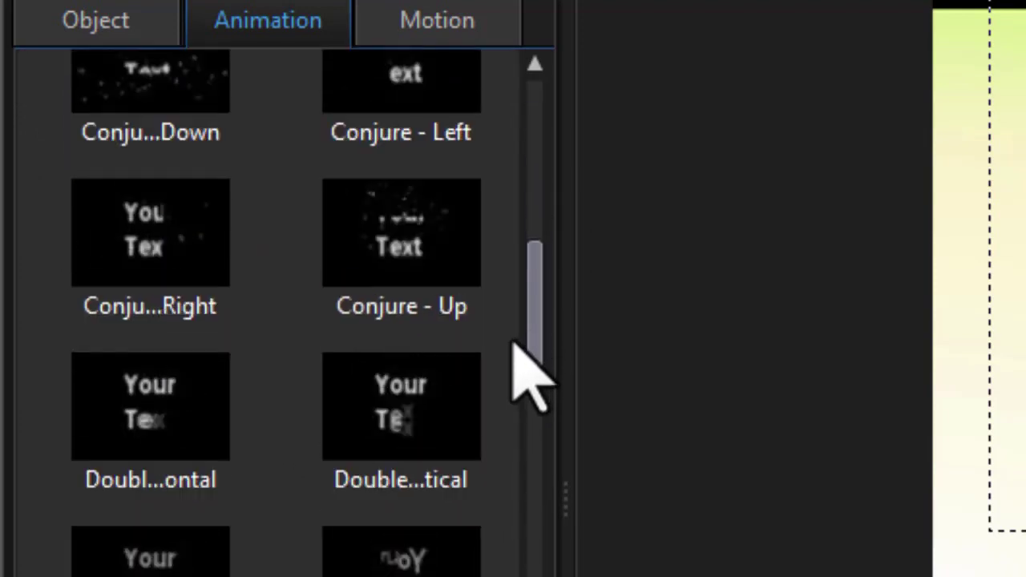
{"action": "scroll", "coordinate": [530, 377], "scroll_direction": "down", "scroll_amount": 1}
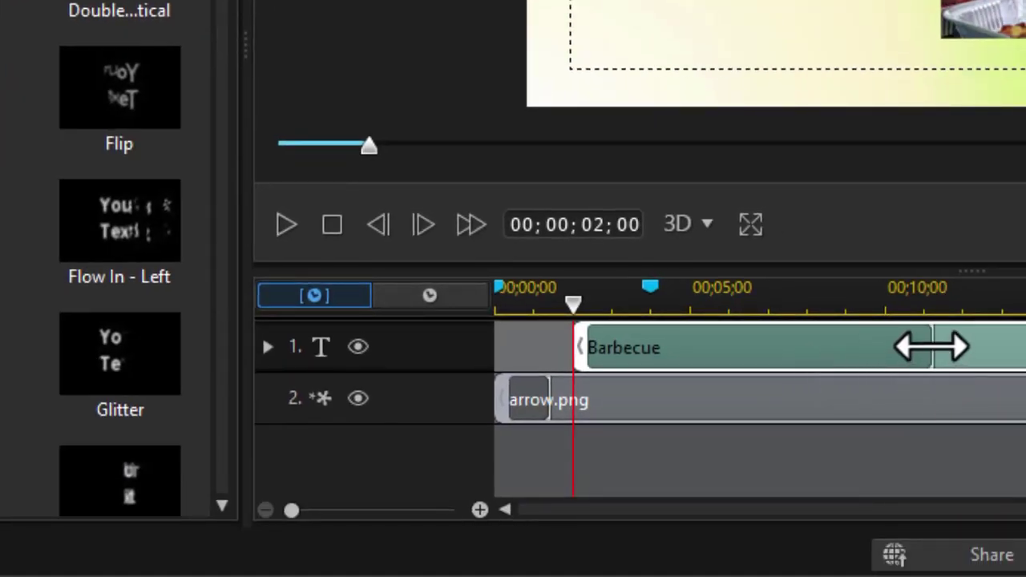
{"action": "left_click_drag", "start_coordinate": [931, 348], "coordinate": [612, 325]}
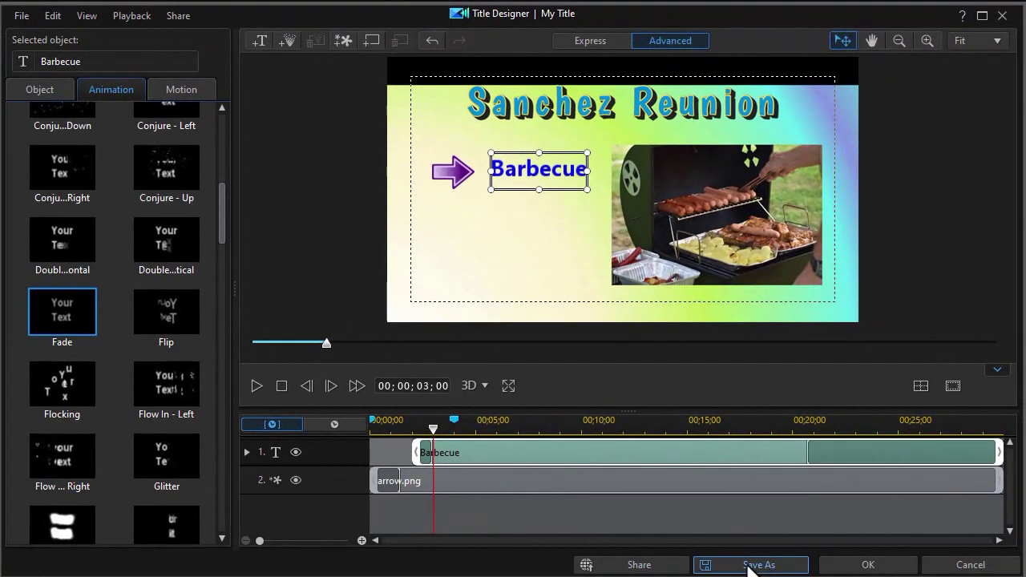
Step: Save the title as custom template 'test22' and close Title Designer
{"action": "left_click", "coordinate": [750, 565]}
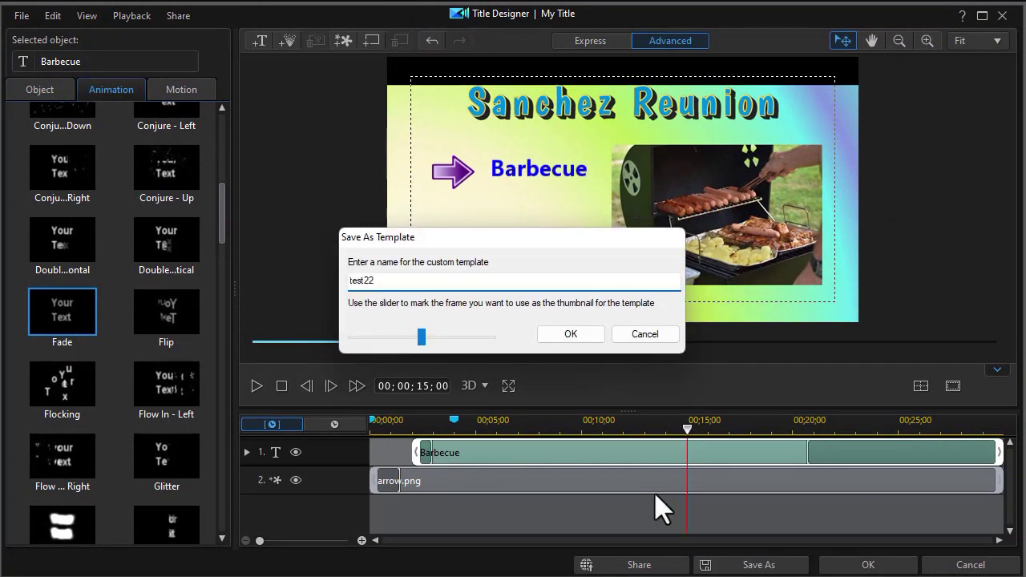
{"action": "left_click", "coordinate": [571, 334]}
{"action": "left_click", "coordinate": [870, 567]}
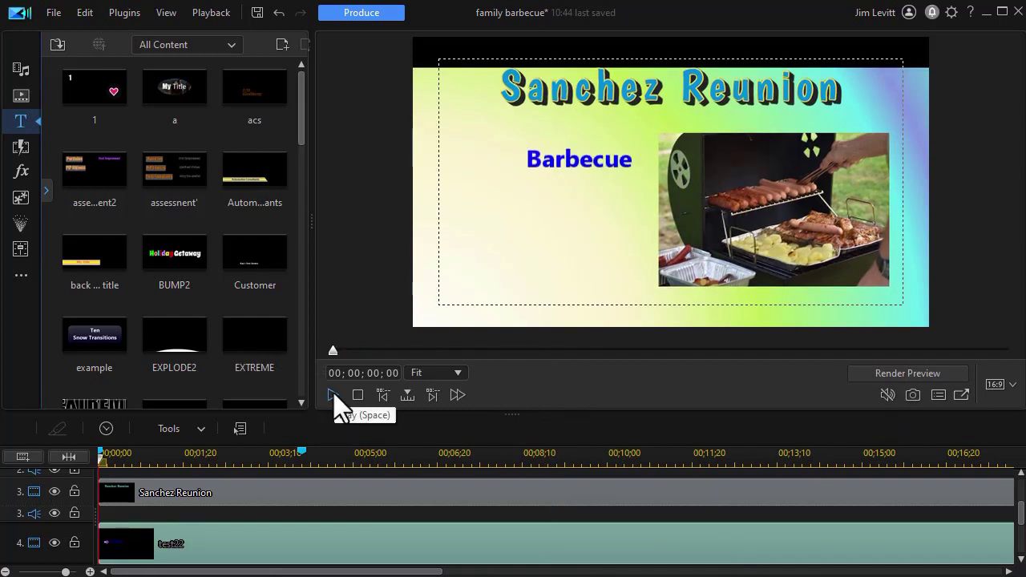
Step: Preview the test22 title animation, then stop playback back at the start
{"action": "left_click", "coordinate": [334, 394]}
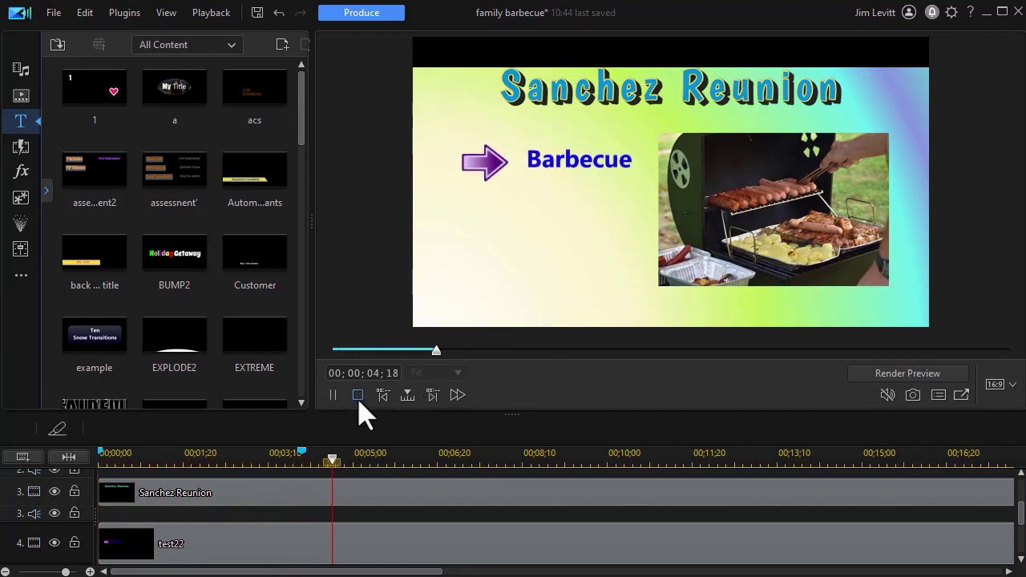
{"action": "left_click", "coordinate": [358, 396]}
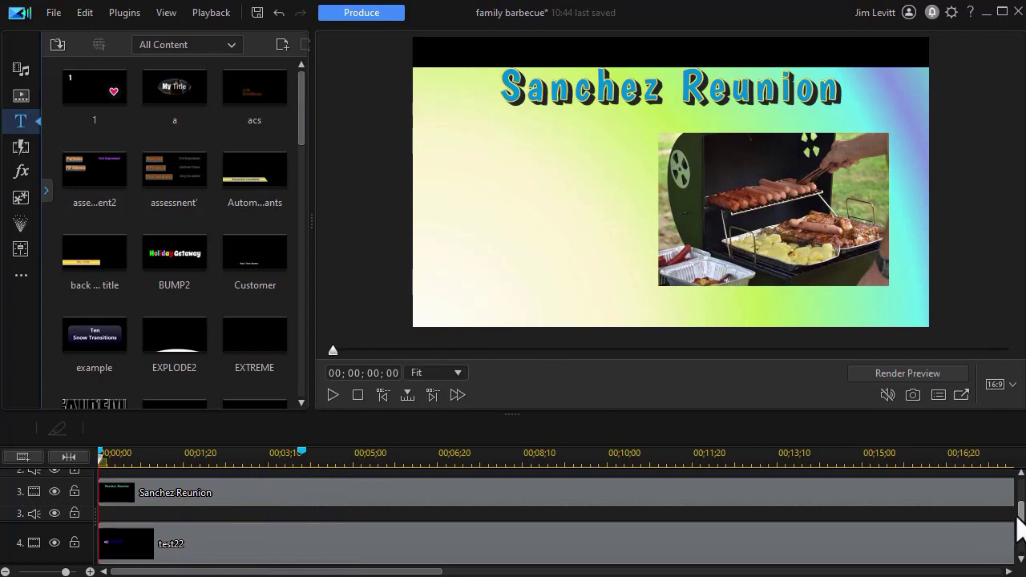
{"action": "scroll", "coordinate": [904, 508], "scroll_direction": "down", "scroll_amount": 3}
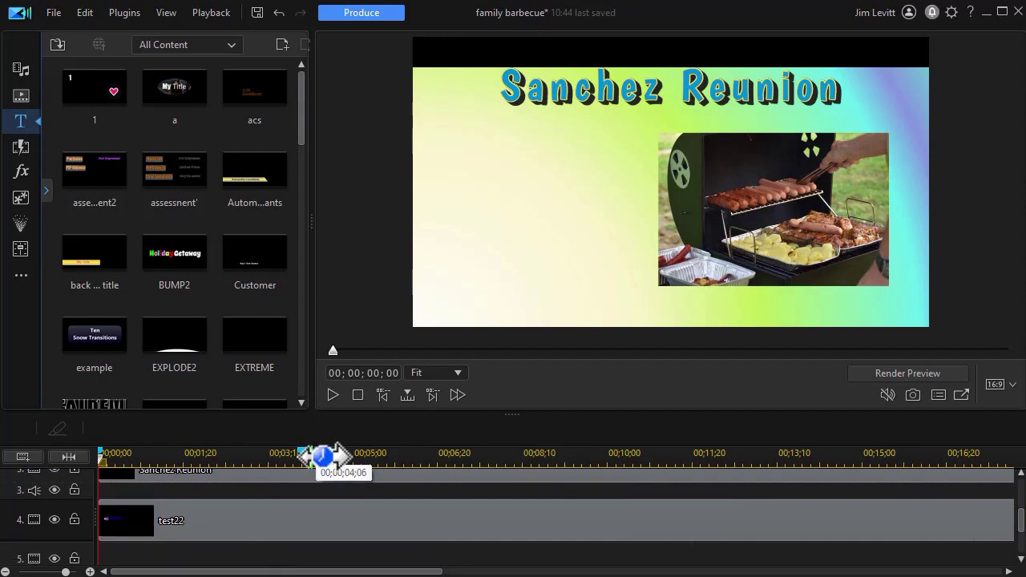
Step: Move the playhead to 00;00;04;00 and remove all existing timeline markers
{"action": "left_click", "coordinate": [378, 373]}
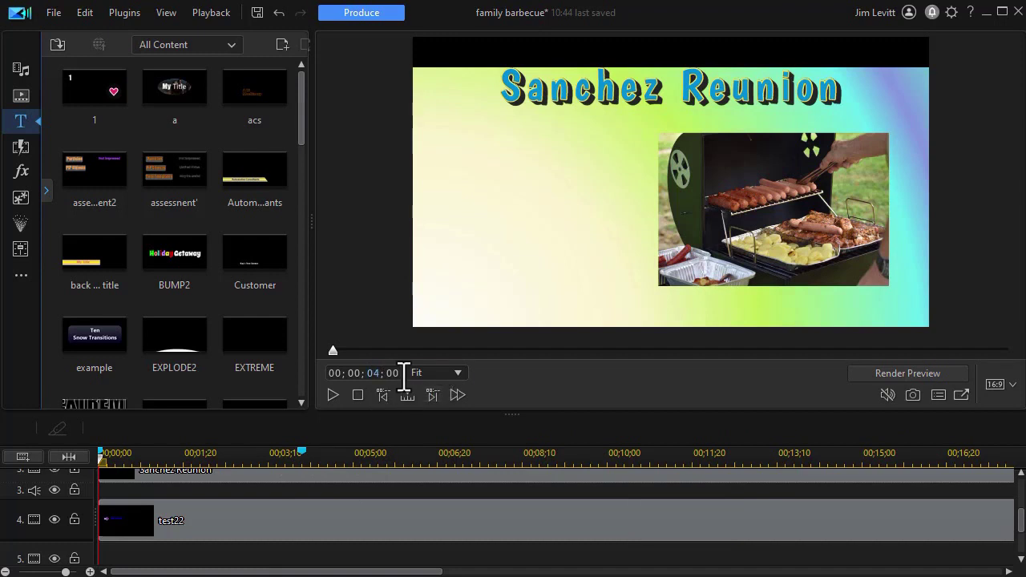
{"action": "key", "text": "Return"}
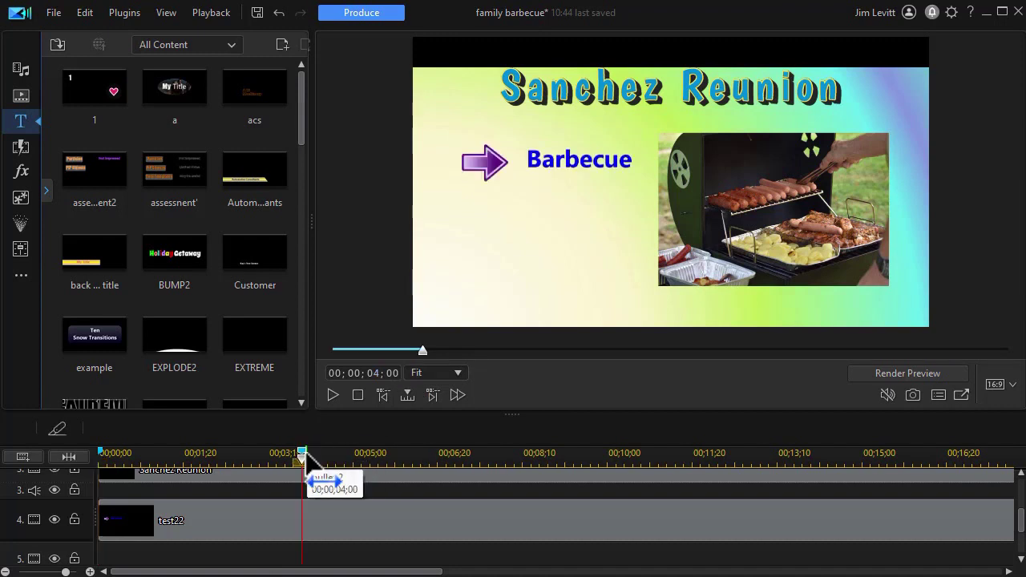
{"action": "right_click", "coordinate": [302, 450]}
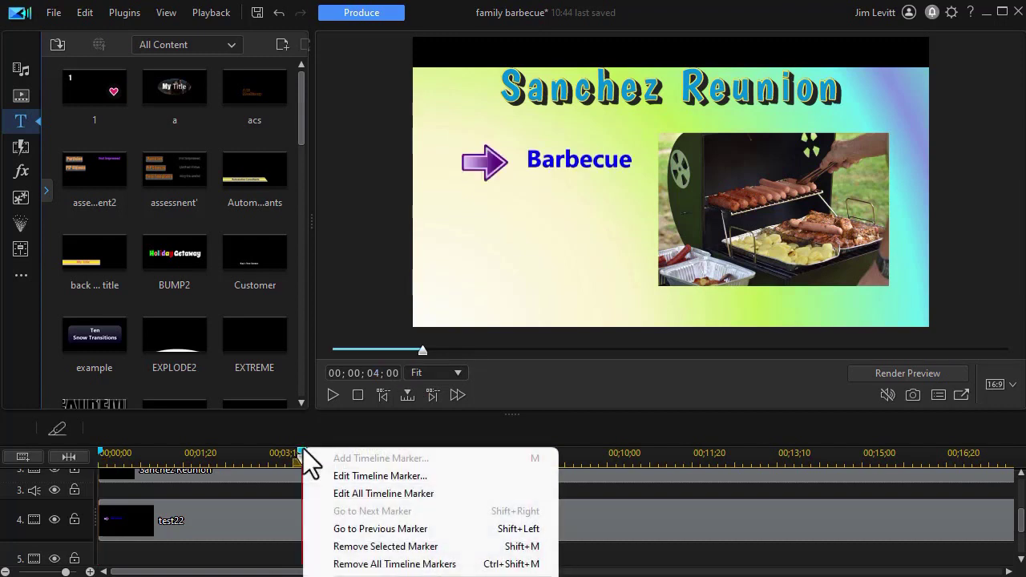
{"action": "left_click", "coordinate": [385, 563]}
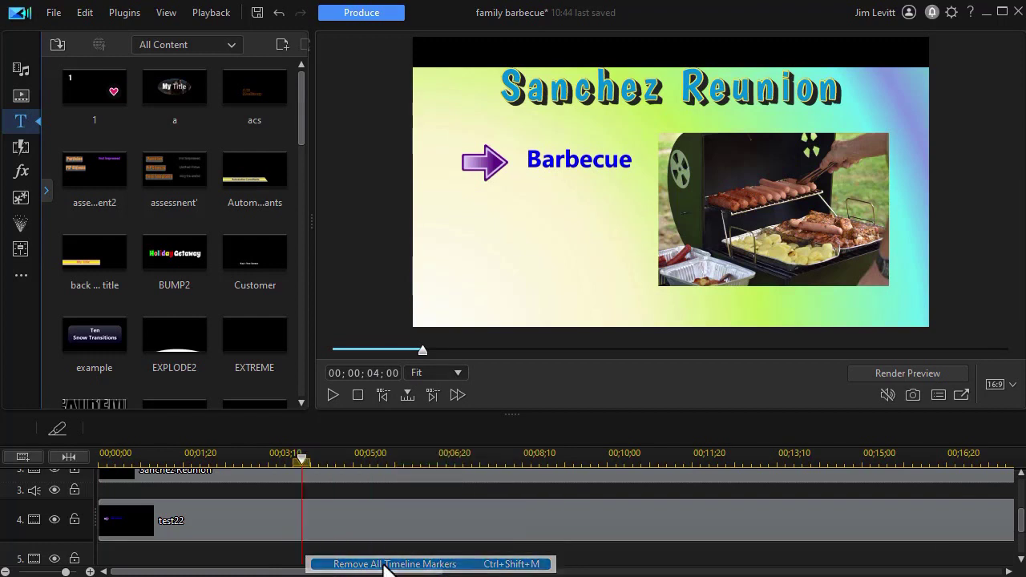
Step: Add a timeline marker named 'bullet 2' at the 4-second point
{"action": "right_click", "coordinate": [302, 457]}
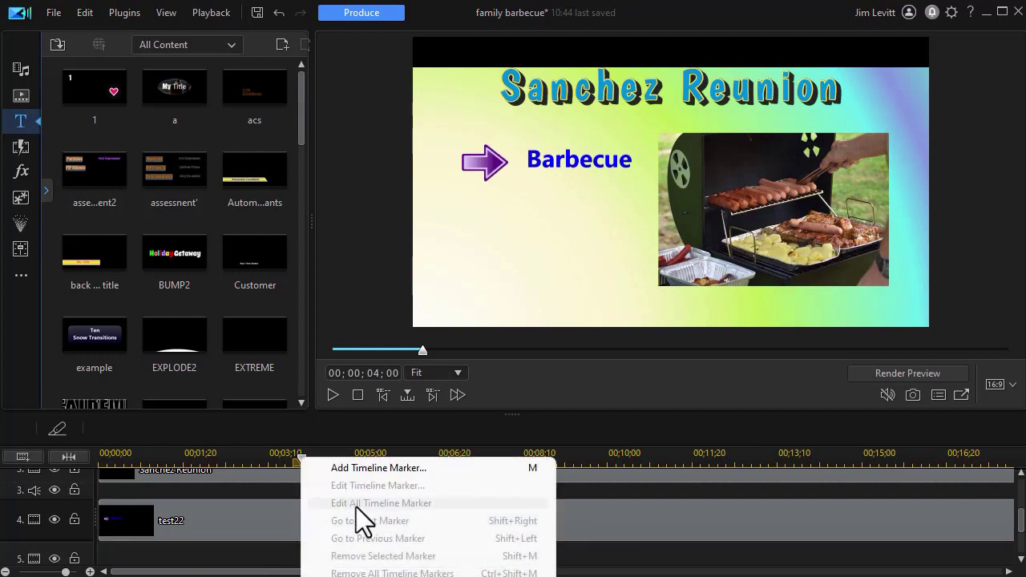
{"action": "left_click", "coordinate": [360, 467]}
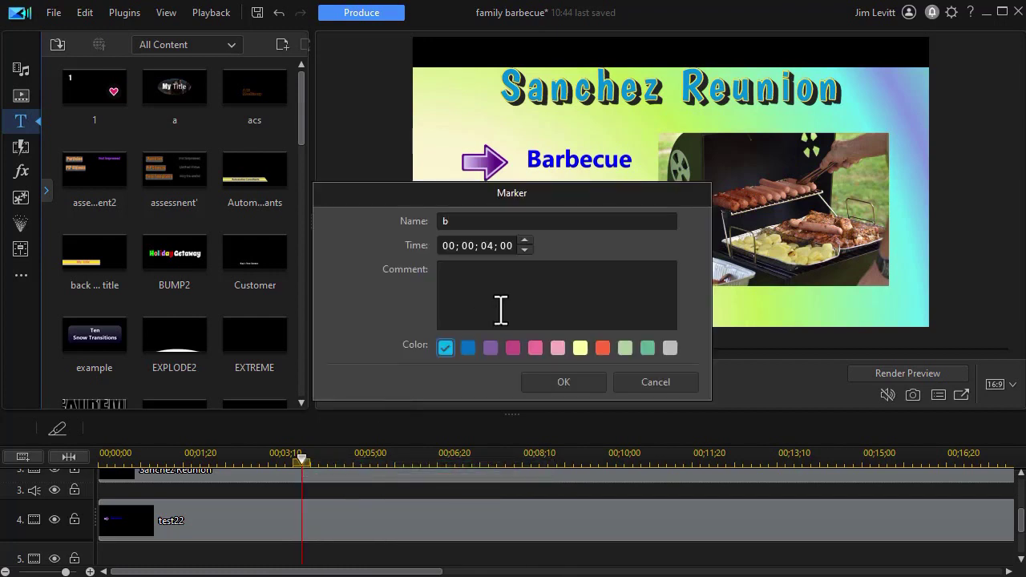
{"action": "key", "text": "Return"}
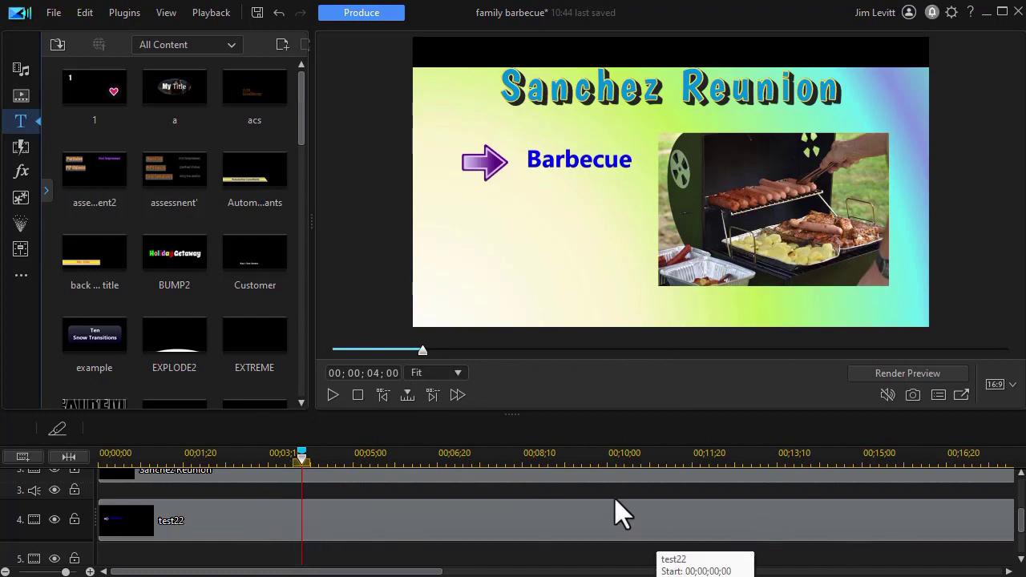
Step: Paste a copy of the test22 title onto track 5 at 00;00;04;00 and open it for editing
{"action": "left_click", "coordinate": [516, 511]}
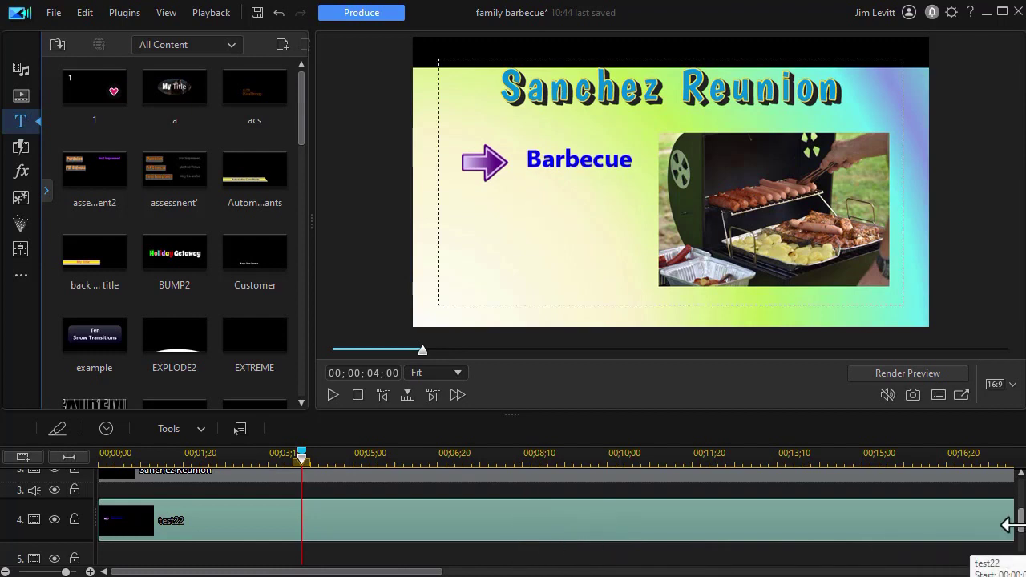
{"action": "scroll", "coordinate": [1012, 522], "scroll_direction": "down", "scroll_amount": 2}
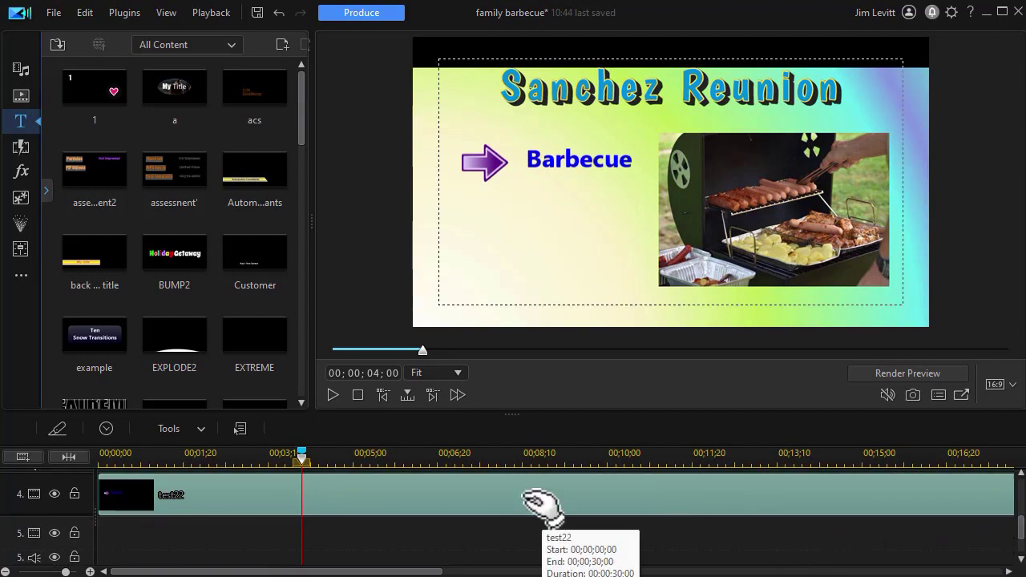
{"action": "left_click", "coordinate": [421, 549]}
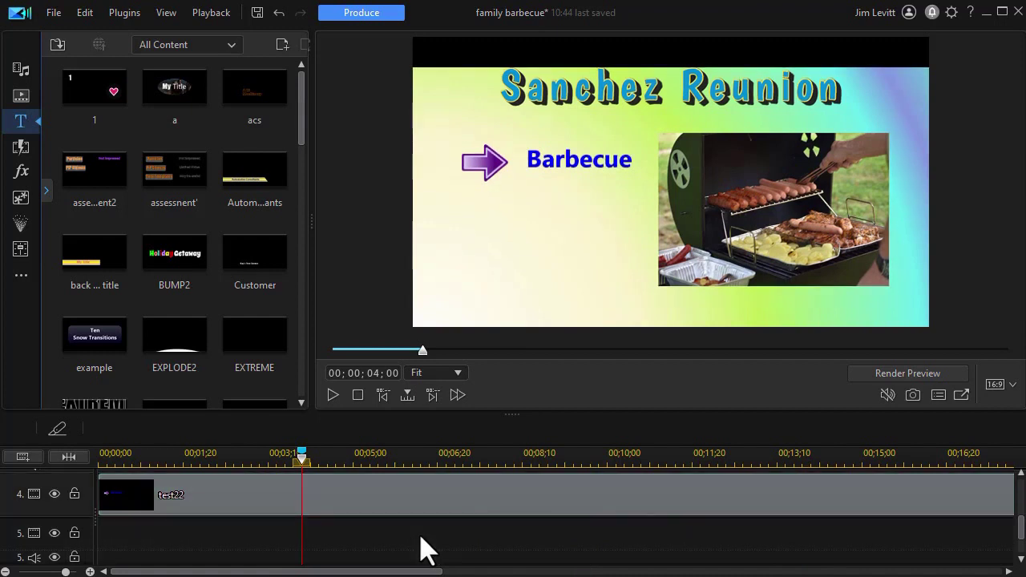
{"action": "key", "text": "ctrl+v"}
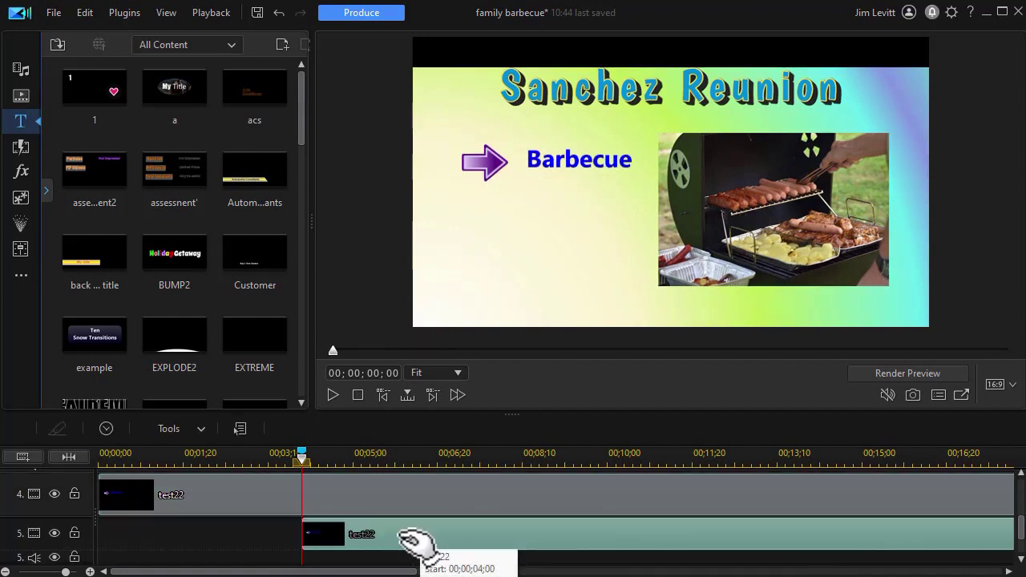
{"action": "left_click", "coordinate": [400, 541]}
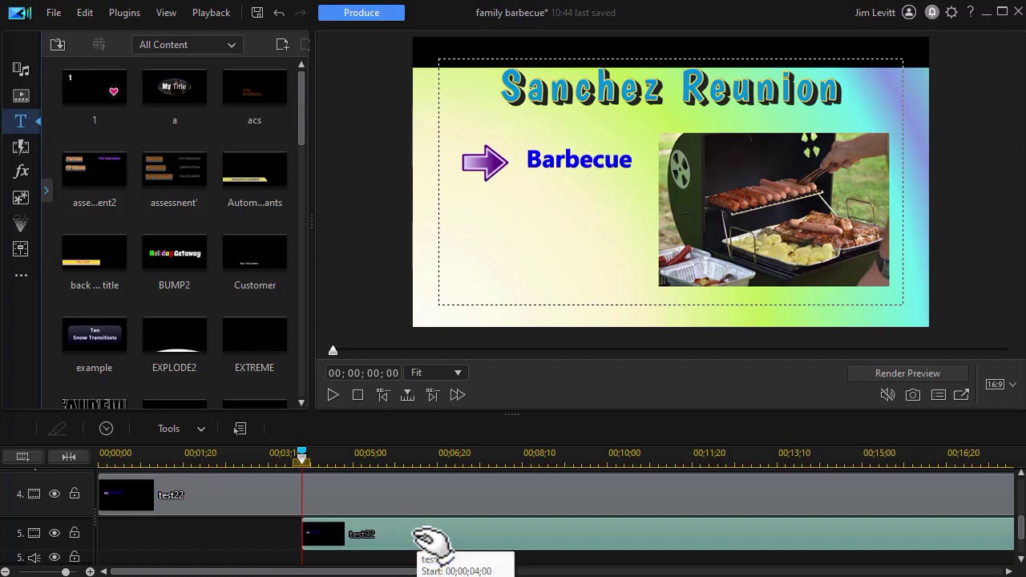
{"action": "double_click", "coordinate": [423, 542]}
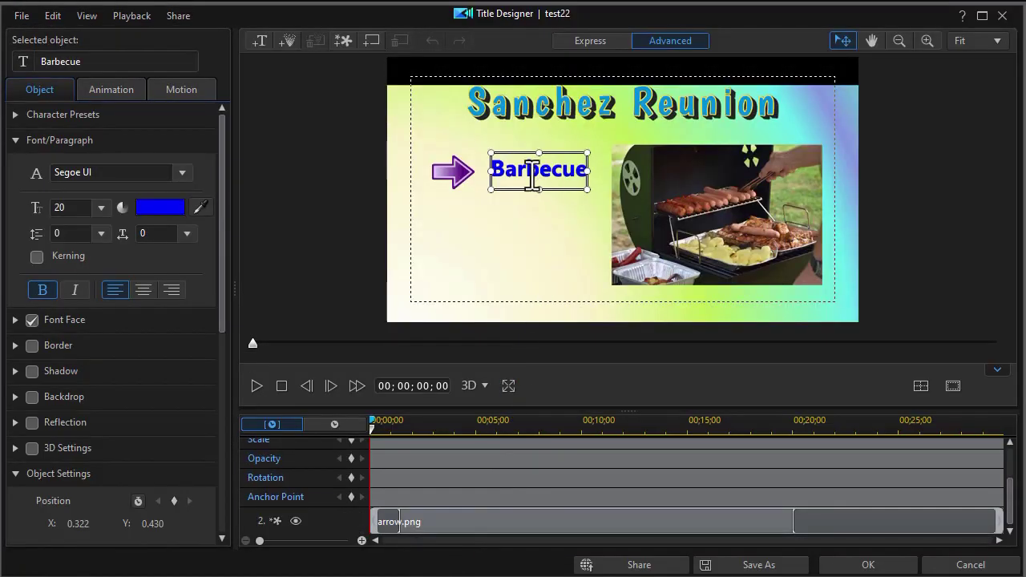
Step: Duplicate the Barbecue text and purple arrow one line lower
{"action": "left_click_drag", "start_coordinate": [520, 151], "coordinate": [522, 199]}
{"action": "left_click", "coordinate": [451, 172]}
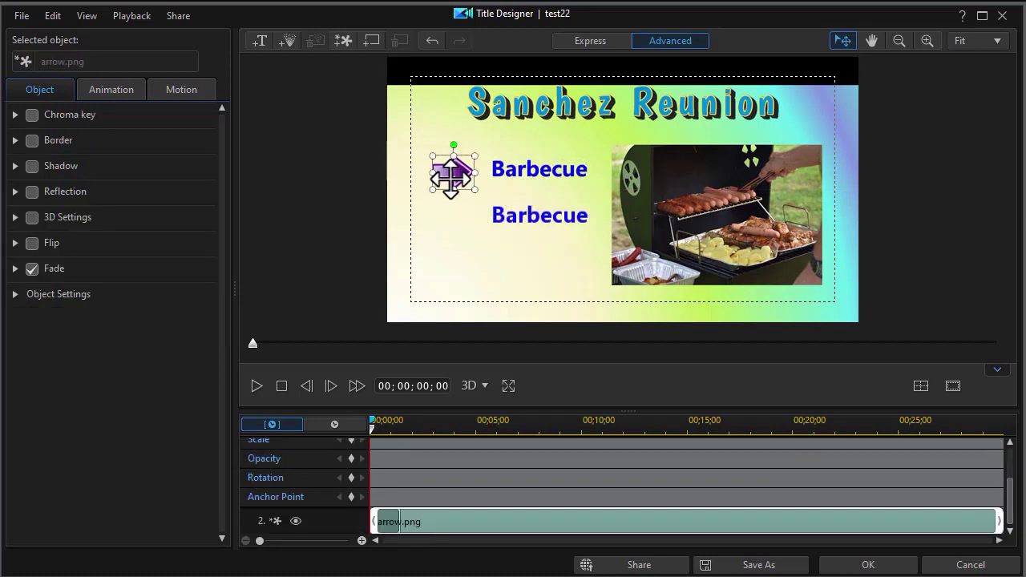
{"action": "left_click_drag", "start_coordinate": [451, 176], "coordinate": [454, 225]}
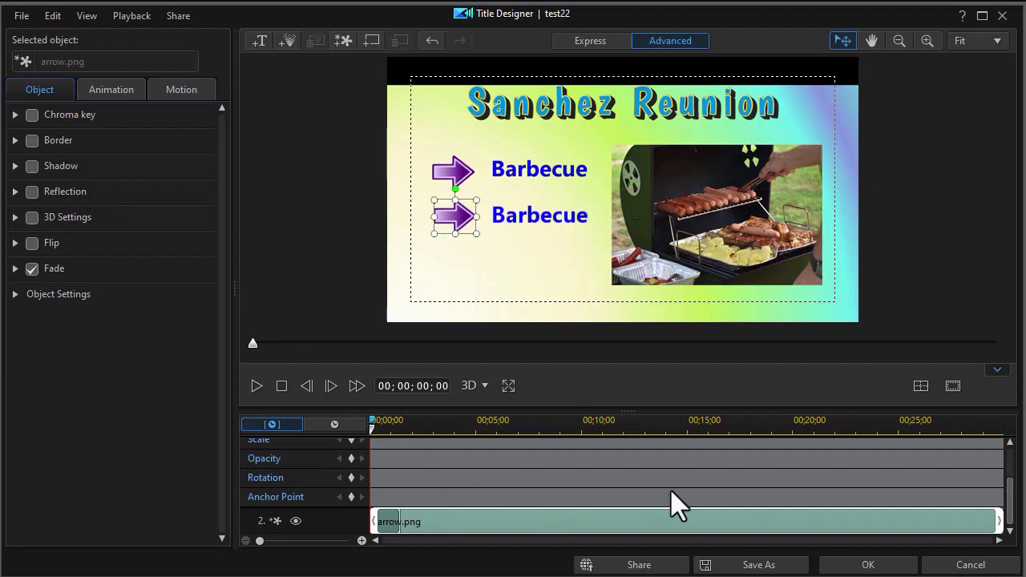
Step: Collapse the Barbecue layer's keyframe rows and save the title with OK
{"action": "left_click_drag", "start_coordinate": [1008, 513], "coordinate": [1007, 453]}
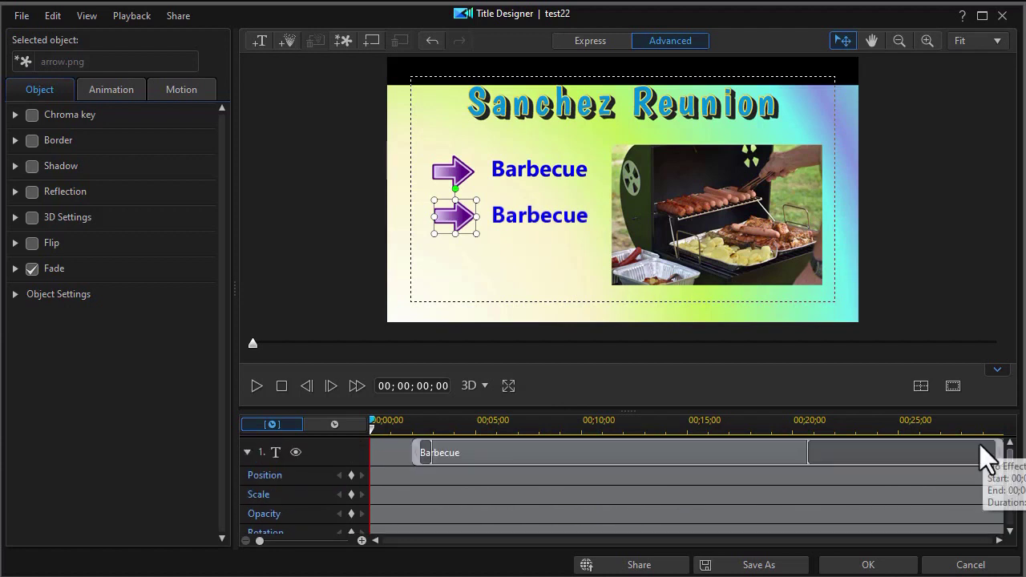
{"action": "left_click", "coordinate": [247, 453]}
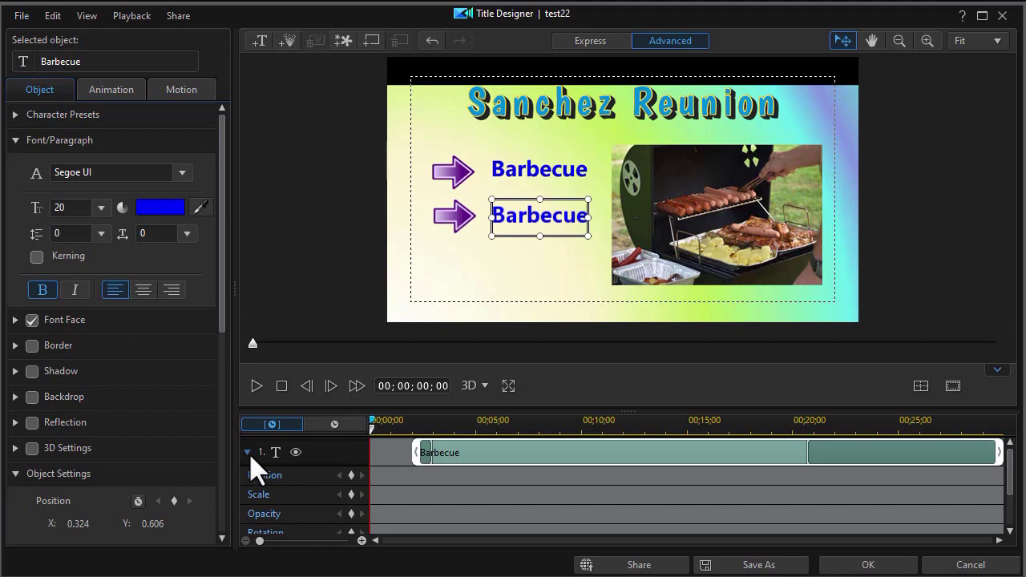
{"action": "left_click", "coordinate": [248, 454]}
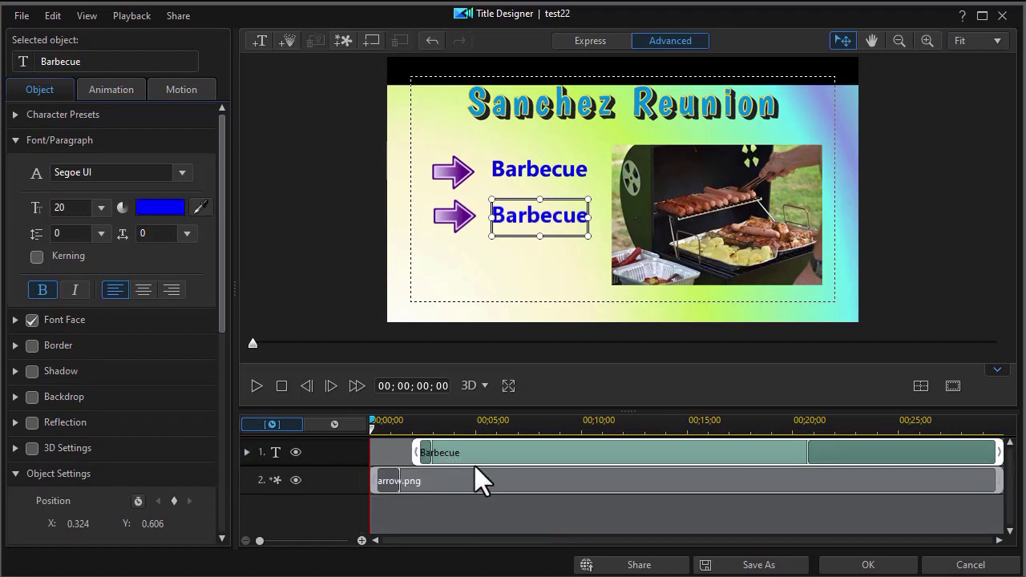
{"action": "left_click", "coordinate": [869, 564]}
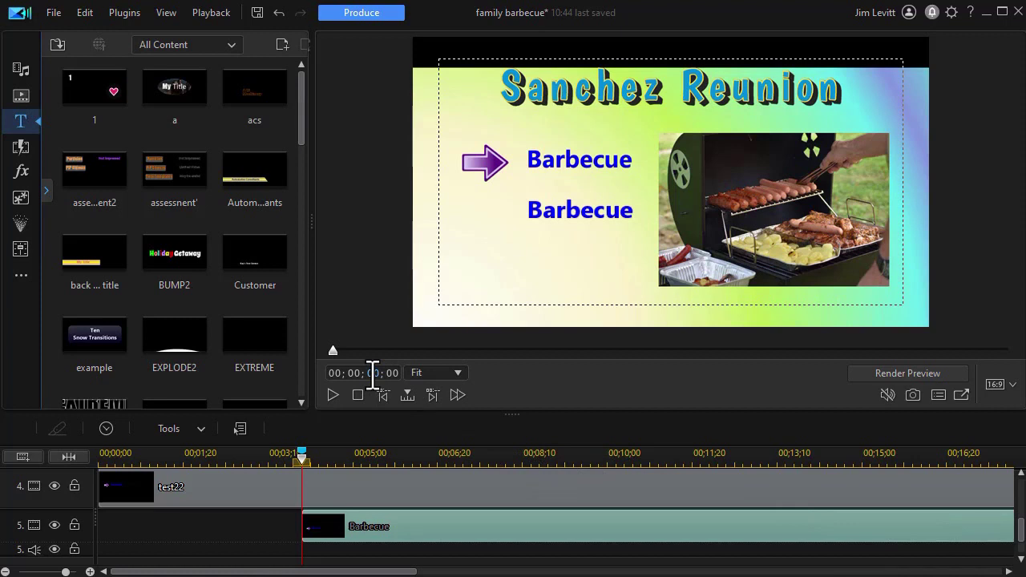
Step: Add a timeline marker named 'bullet 3' at 00;00;10;00
{"action": "key", "text": "Return"}
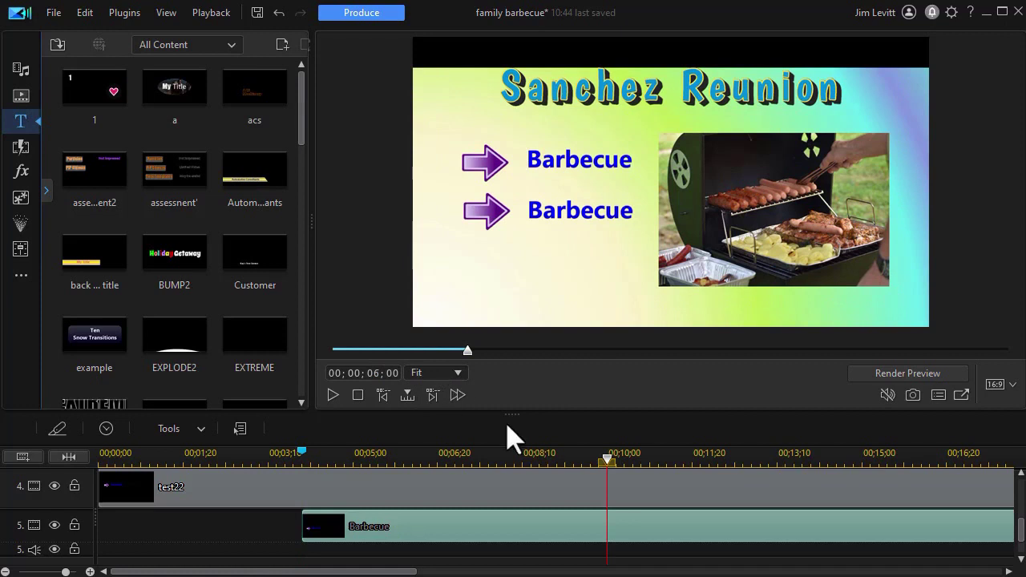
{"action": "right_click", "coordinate": [608, 460]}
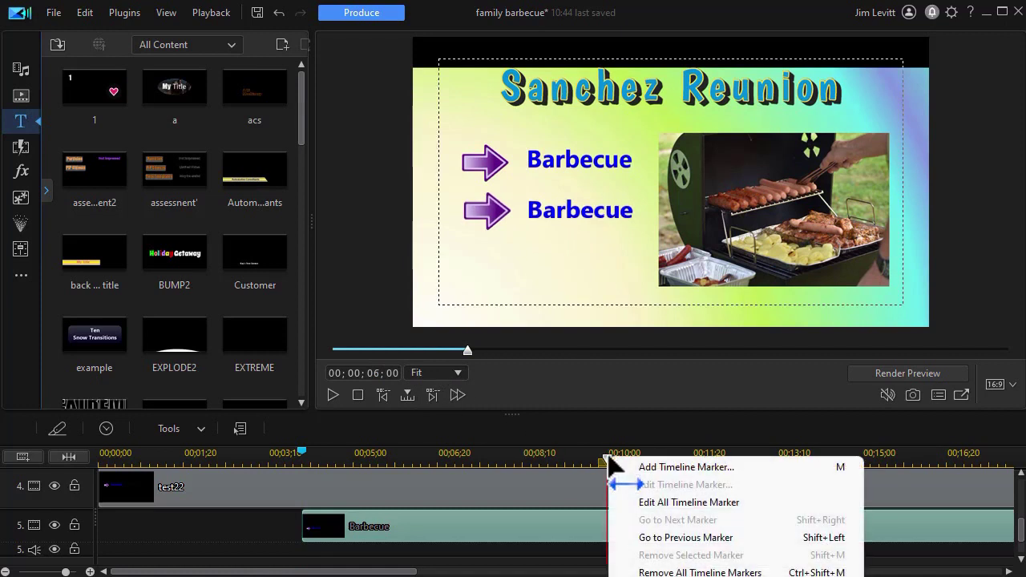
{"action": "left_click", "coordinate": [672, 467]}
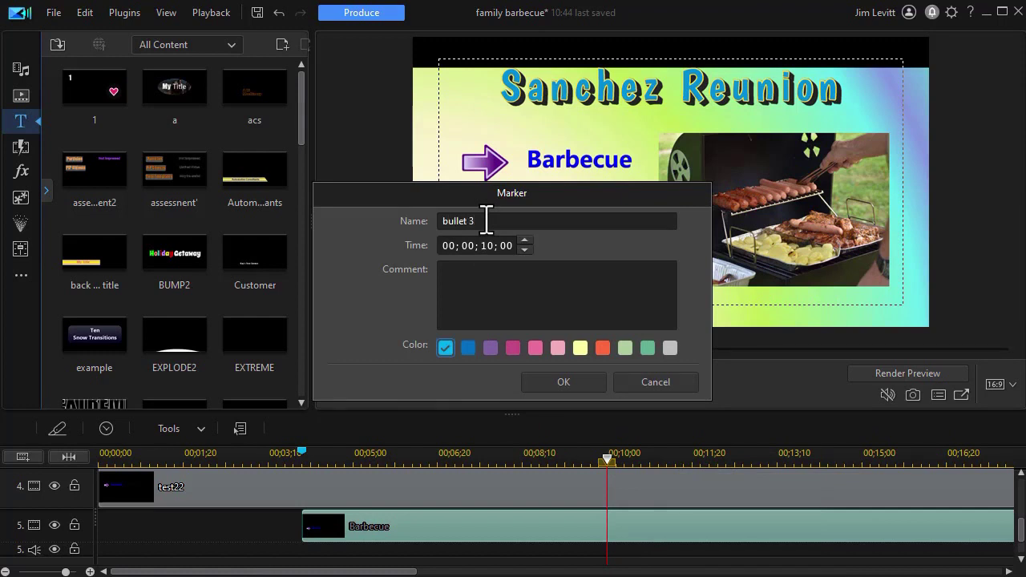
{"action": "type", "text": "bullet 3"}
{"action": "key", "text": "Return"}
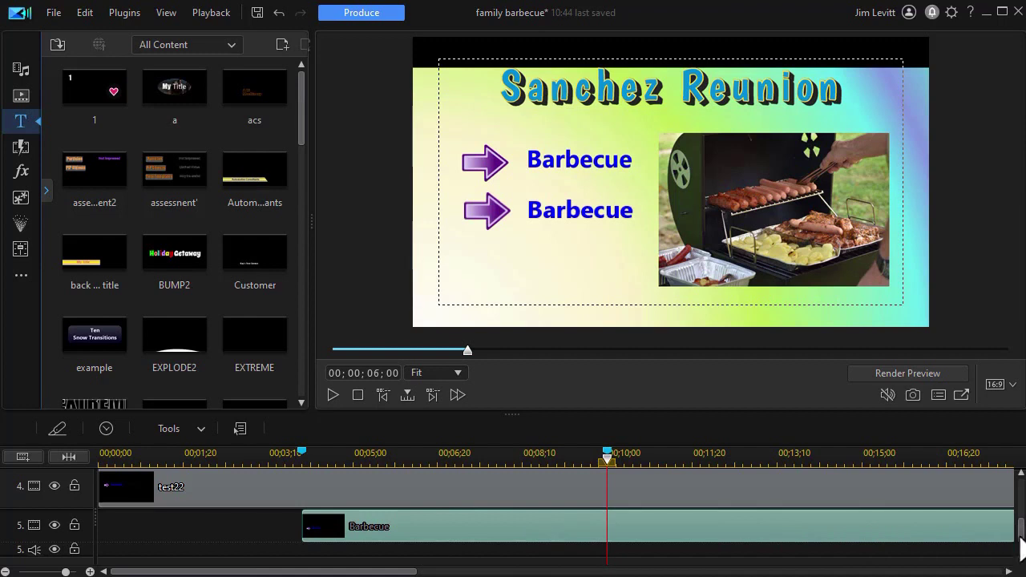
{"action": "scroll", "coordinate": [1004, 534], "scroll_direction": "down", "scroll_amount": 1}
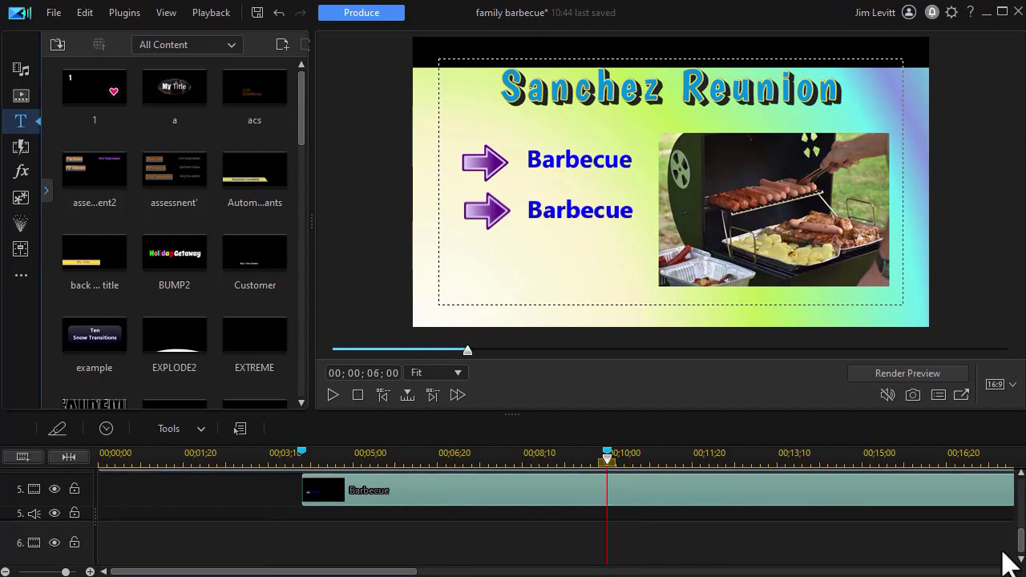
Step: Paste another copy of the title onto track 6 at the 10-second marker and open it
{"action": "left_click", "coordinate": [534, 548]}
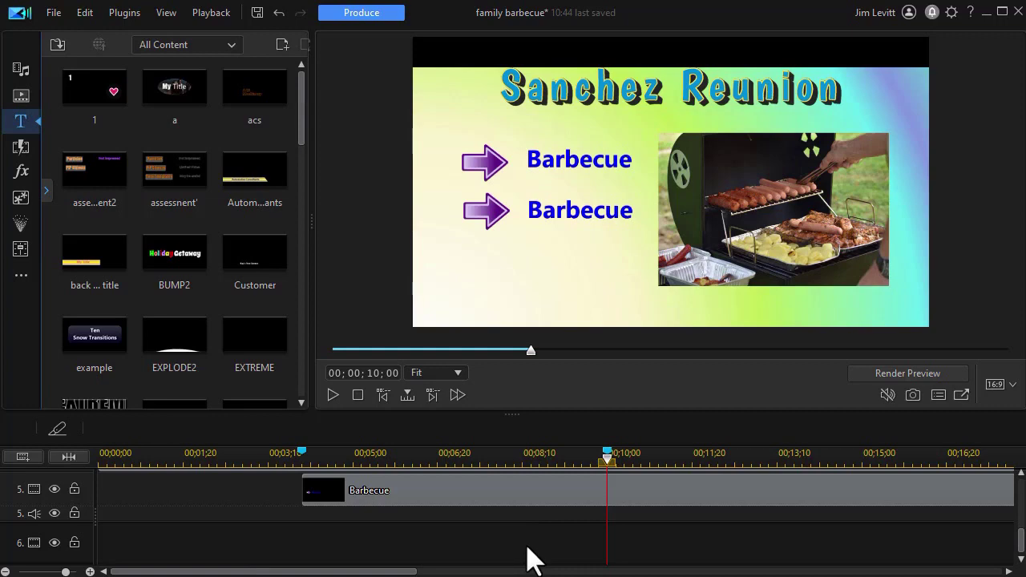
{"action": "key", "text": "ctrl+v"}
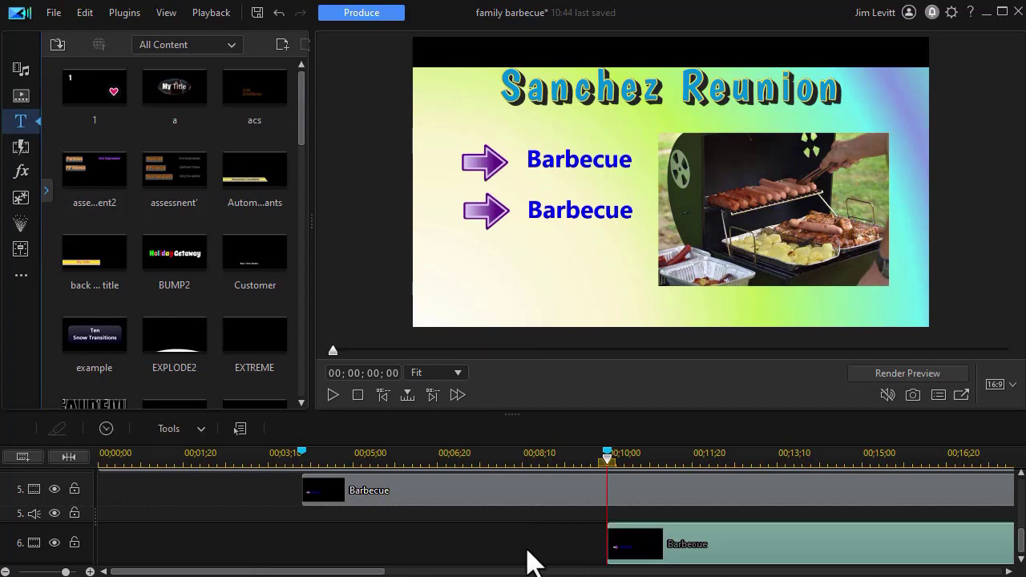
{"action": "double_click", "coordinate": [705, 542]}
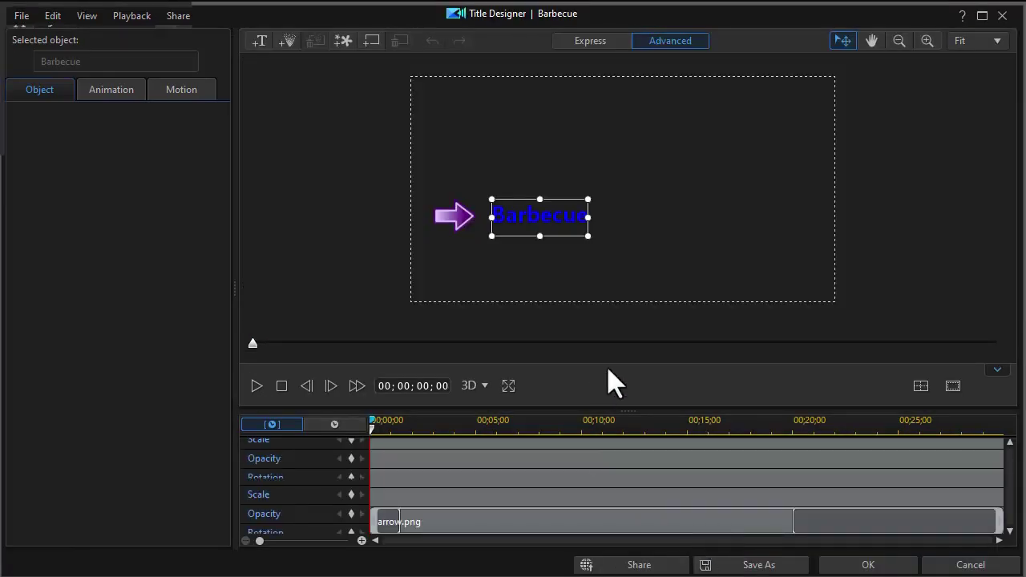
Step: Add a third purple arrow and a third text line reading 'fun', then save the title
{"action": "left_click_drag", "start_coordinate": [530, 199], "coordinate": [528, 240]}
{"action": "left_click", "coordinate": [454, 221]}
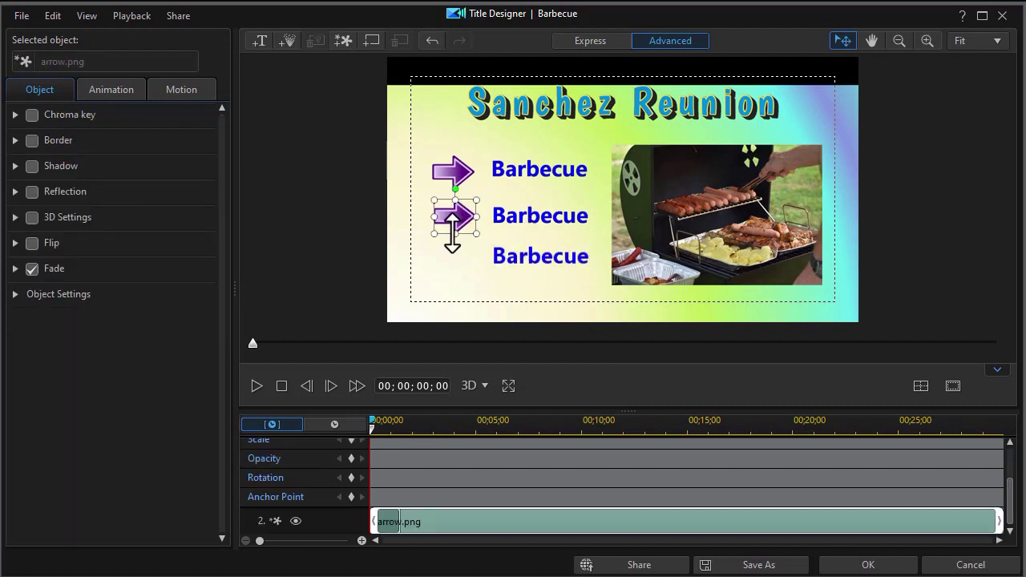
{"action": "left_click_drag", "start_coordinate": [449, 233], "coordinate": [449, 268]}
{"action": "double_click", "coordinate": [528, 258]}
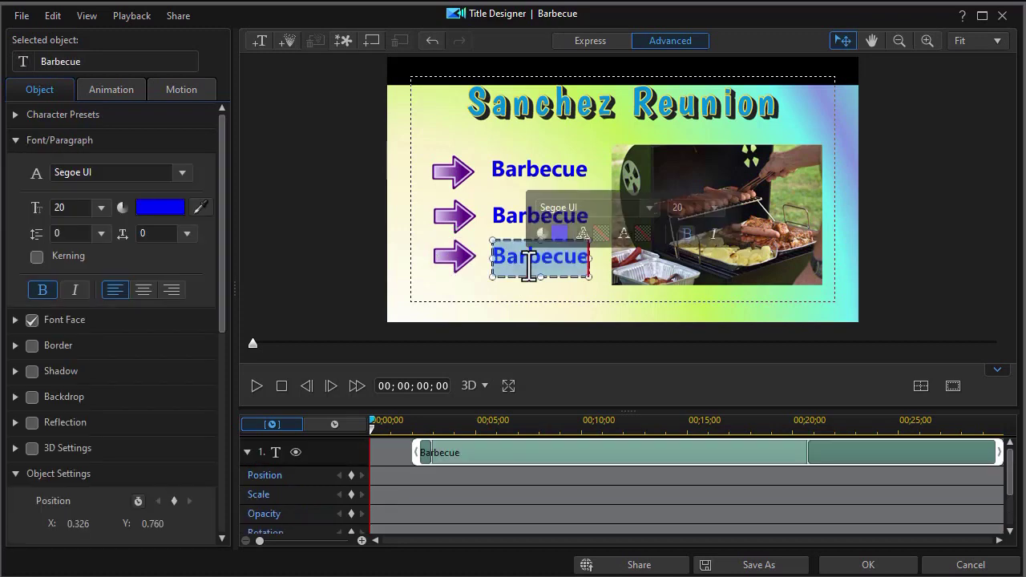
{"action": "type", "text": "fun"}
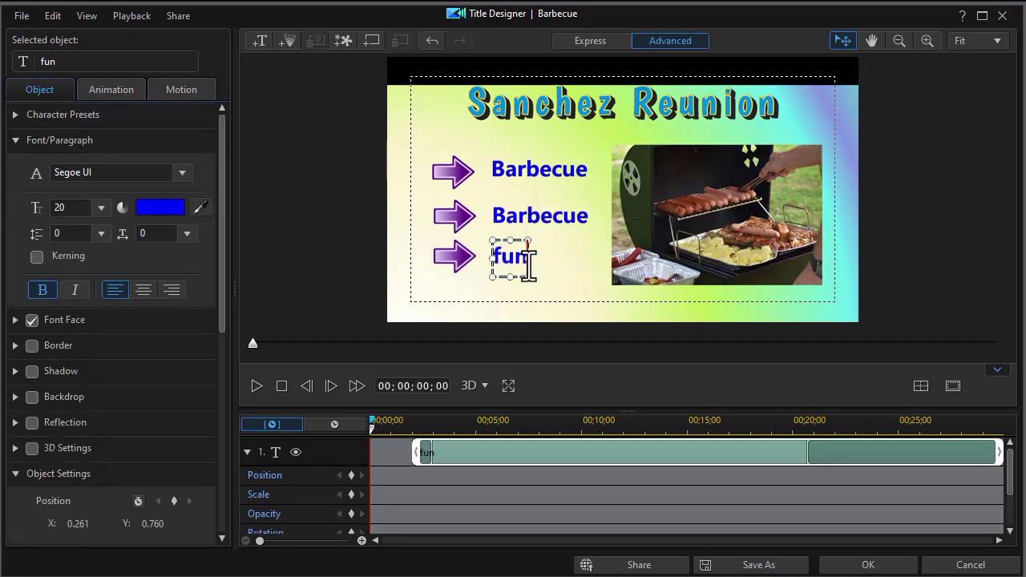
{"action": "left_click", "coordinate": [869, 565]}
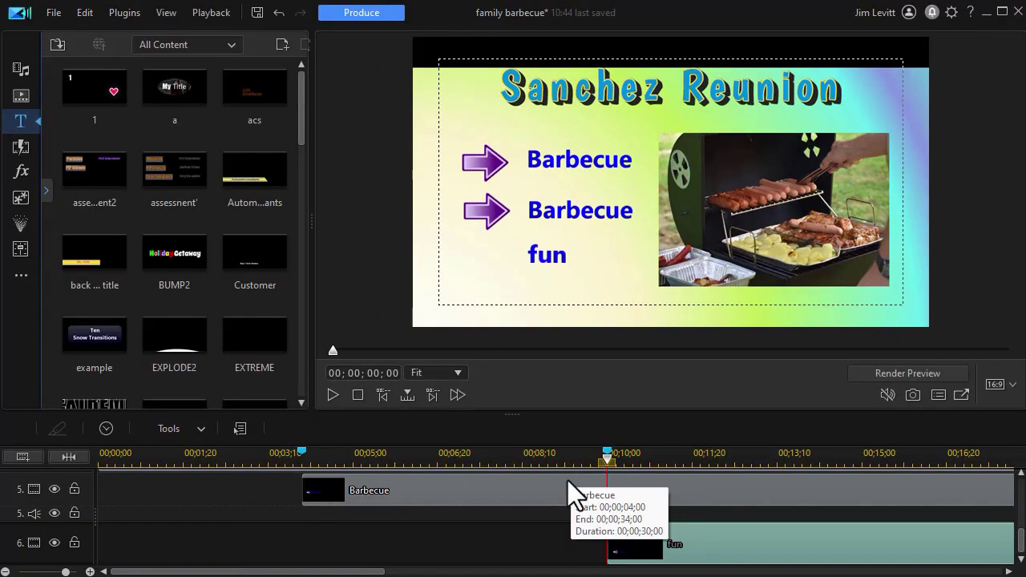
{"action": "left_click", "coordinate": [569, 485]}
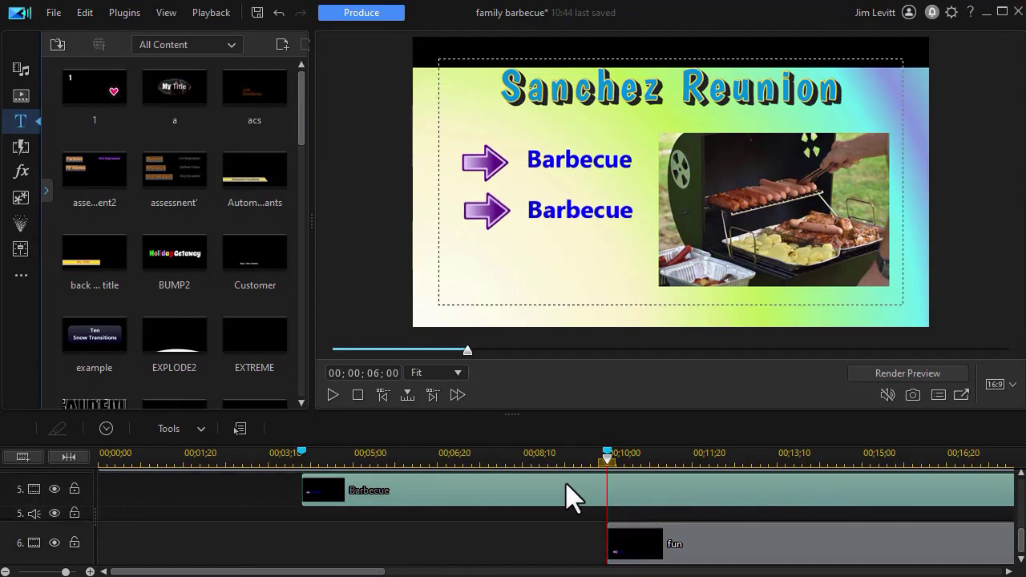
Step: Change the track 5 title's second line to 'Games' and rewind the preview to the start
{"action": "double_click", "coordinate": [566, 485]}
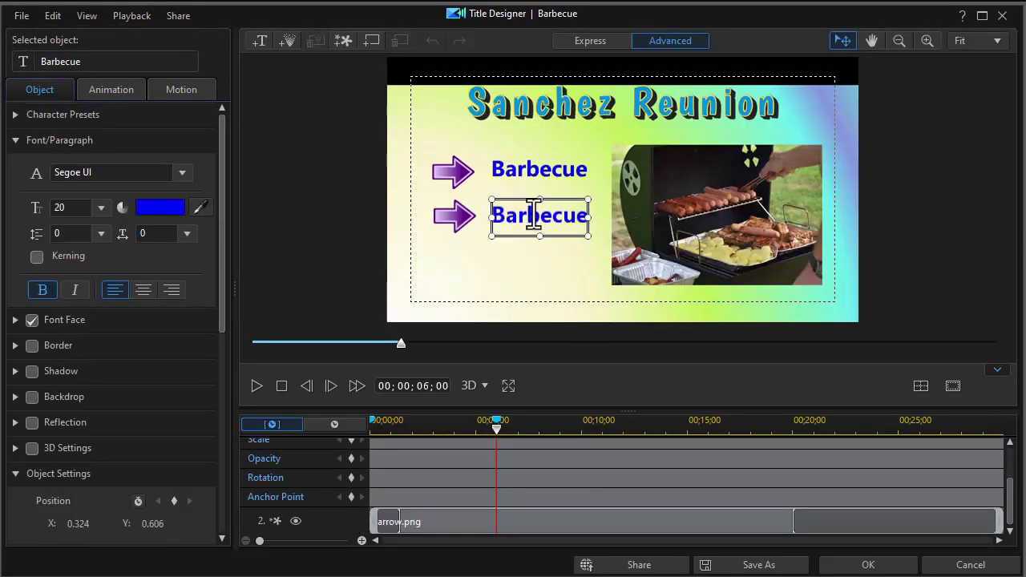
{"action": "double_click", "coordinate": [533, 215]}
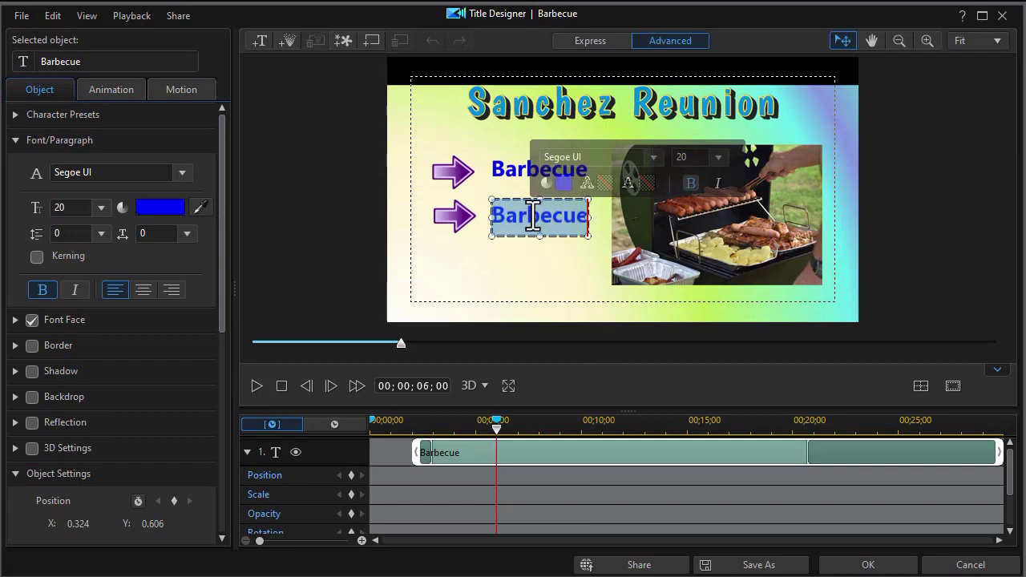
{"action": "type", "text": "Games"}
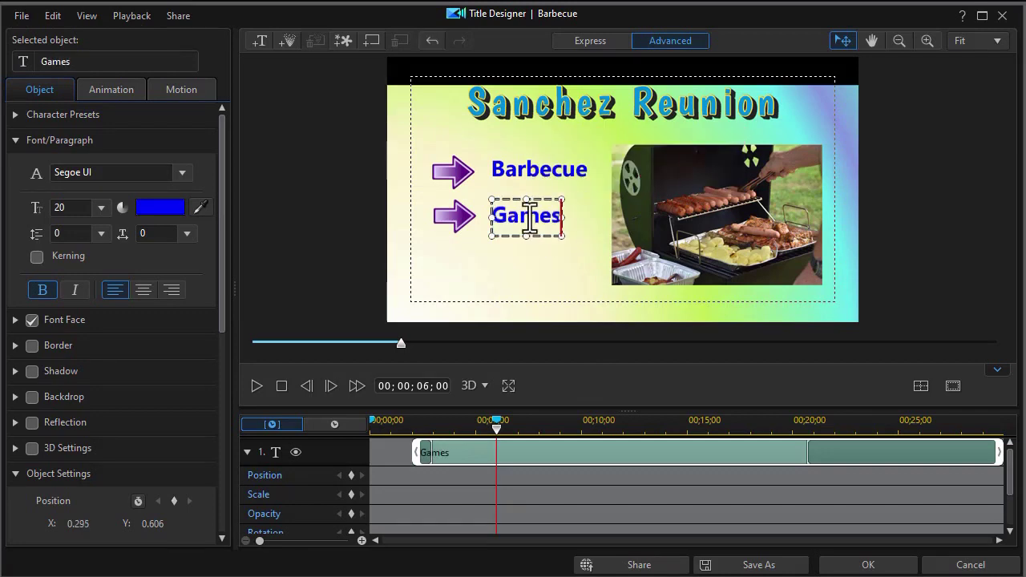
{"action": "left_click", "coordinate": [842, 565]}
{"action": "left_click_drag", "start_coordinate": [470, 354], "coordinate": [307, 369]}
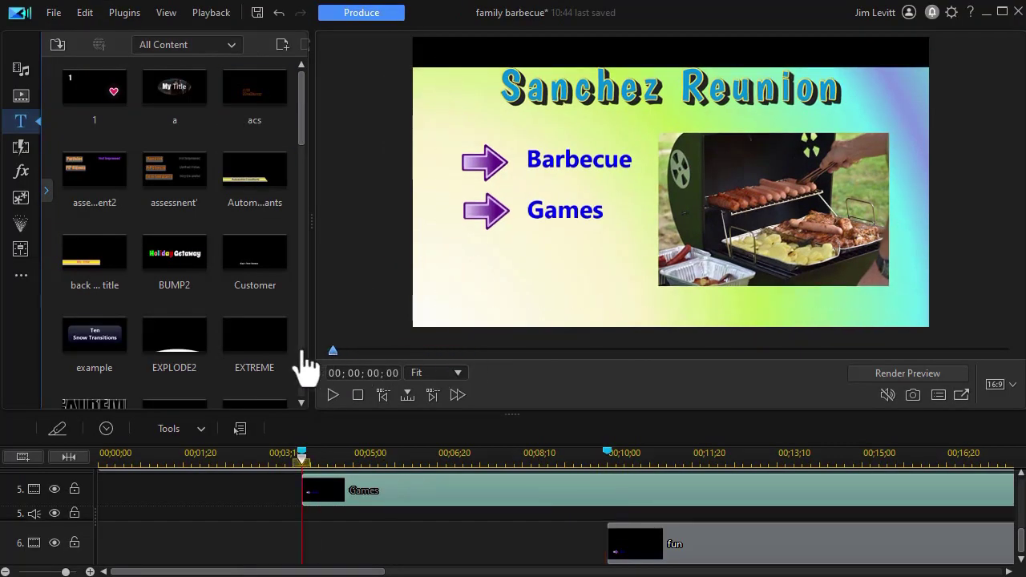